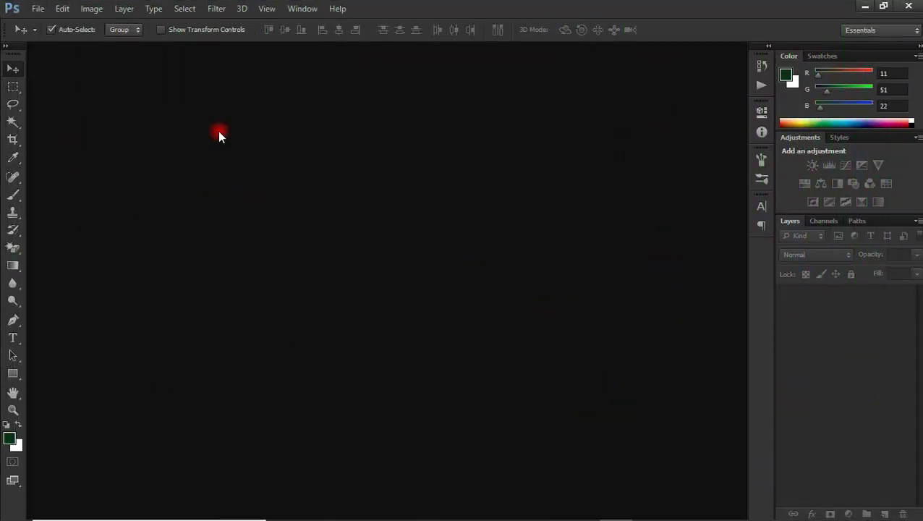
Step: Start a new document named 'graduation ceremony'
click(39, 9)
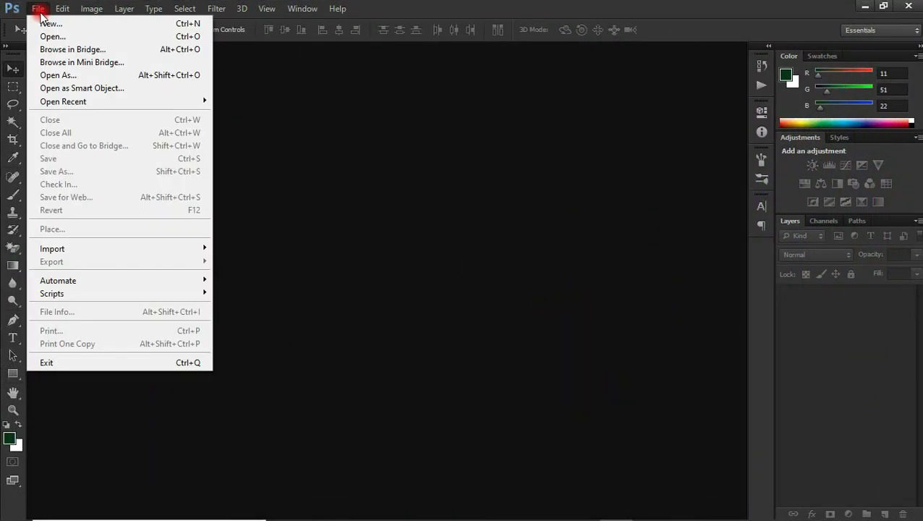
click(48, 24)
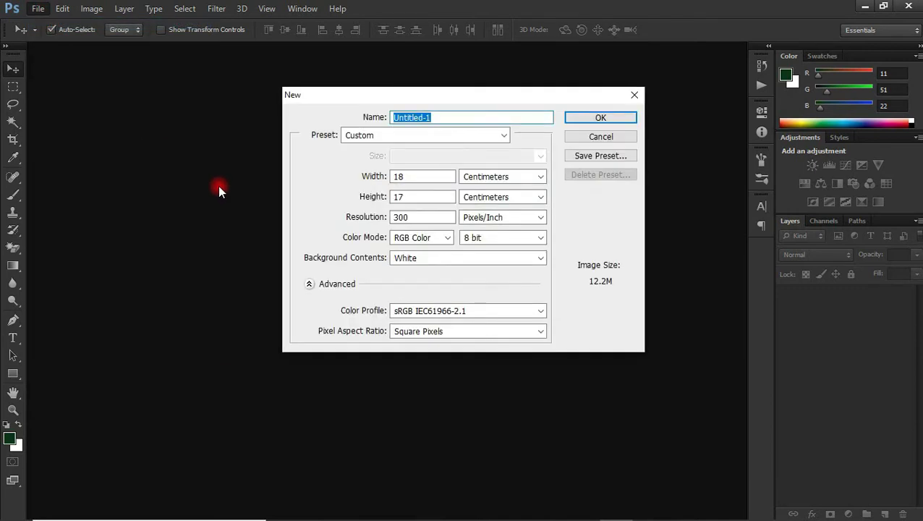
text(graduation ceremony)
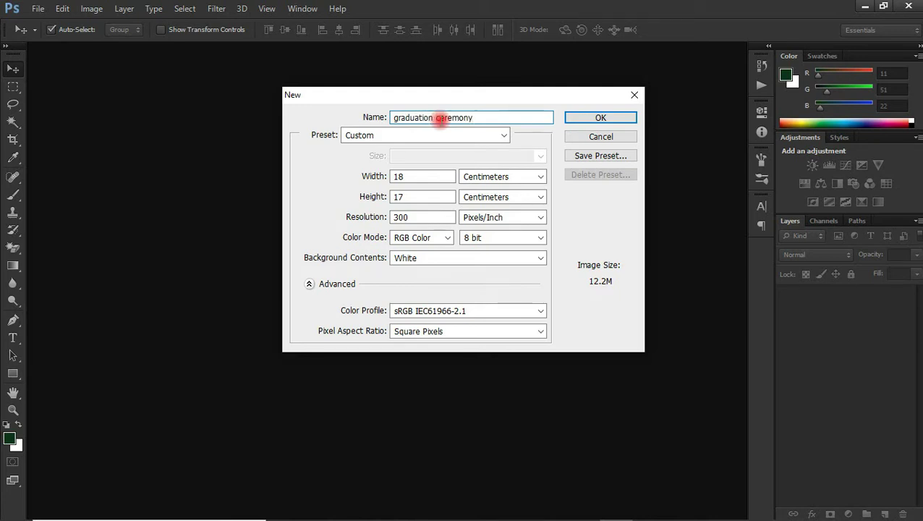
Step: Choose the International Paper preset at DL size, 110 × 220 mm
click(446, 136)
click(446, 136)
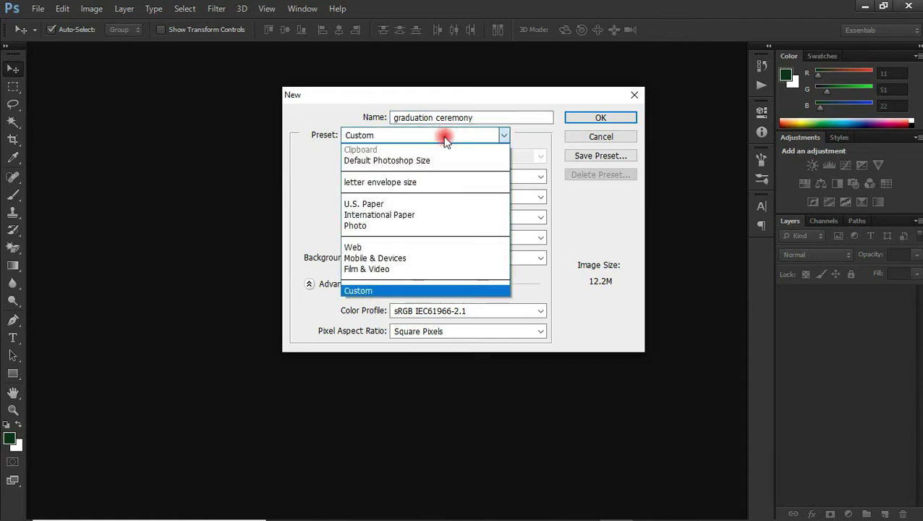
click(414, 207)
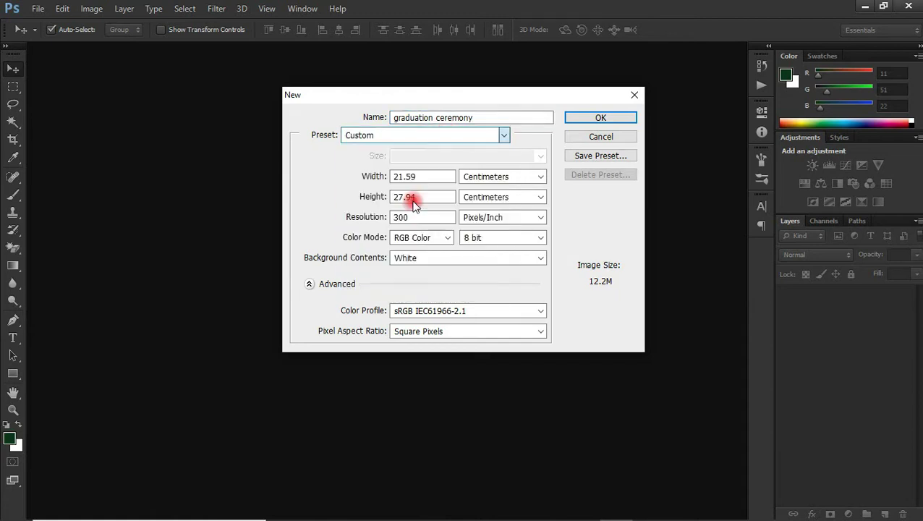
click(494, 139)
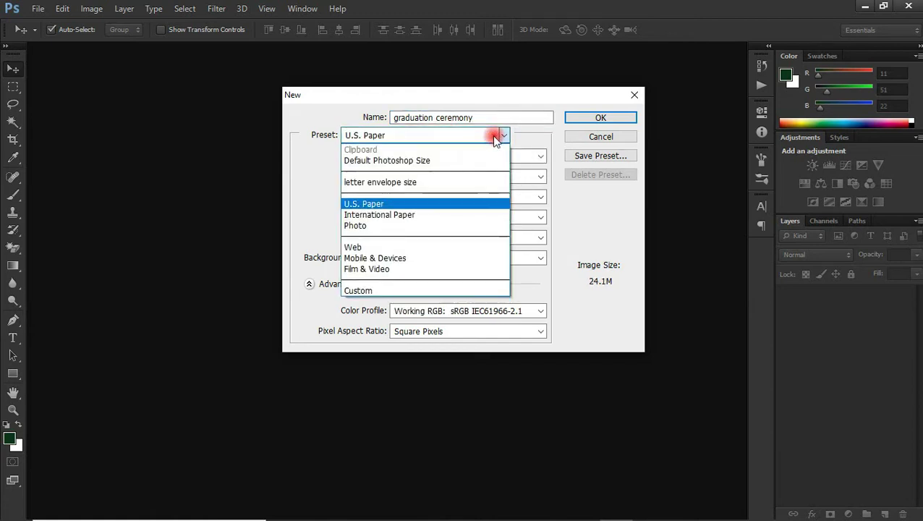
click(413, 220)
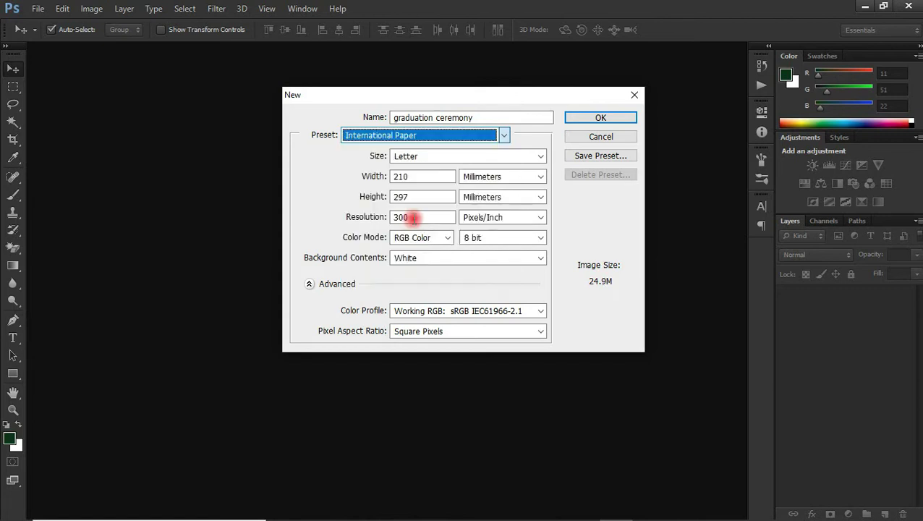
click(476, 163)
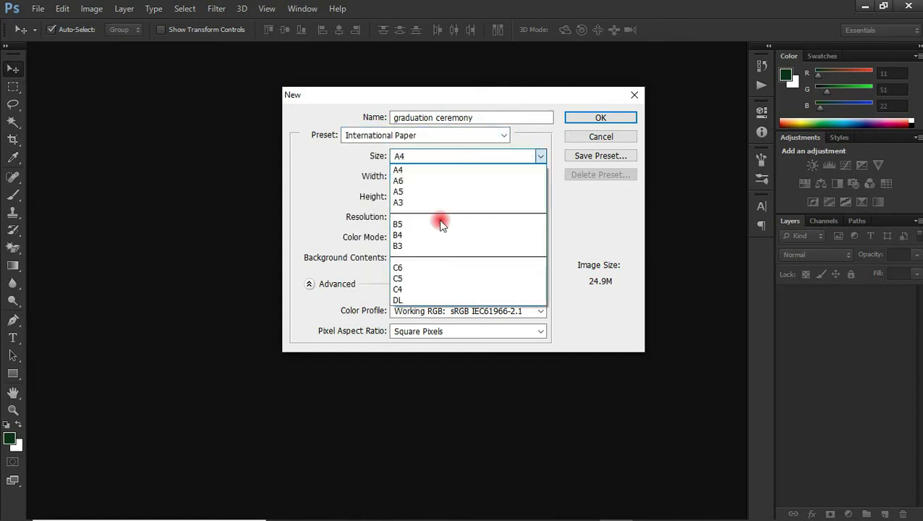
click(417, 301)
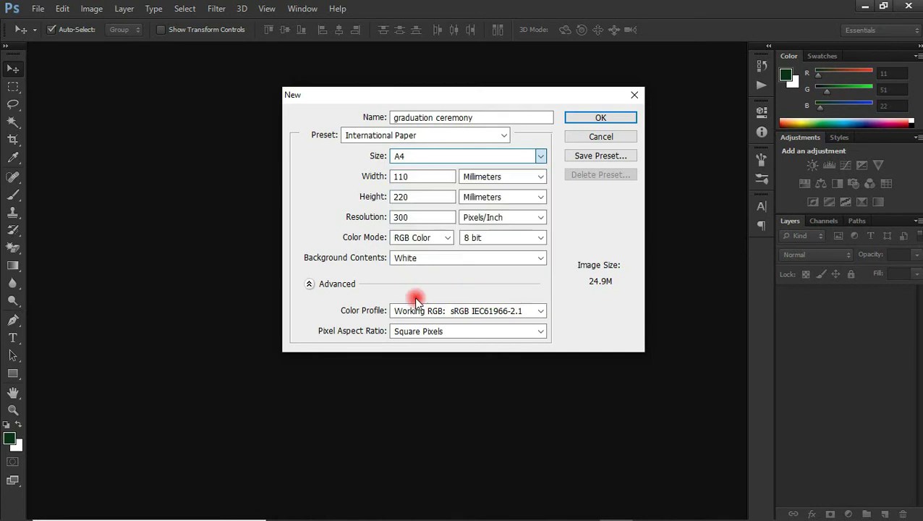
click(398, 179)
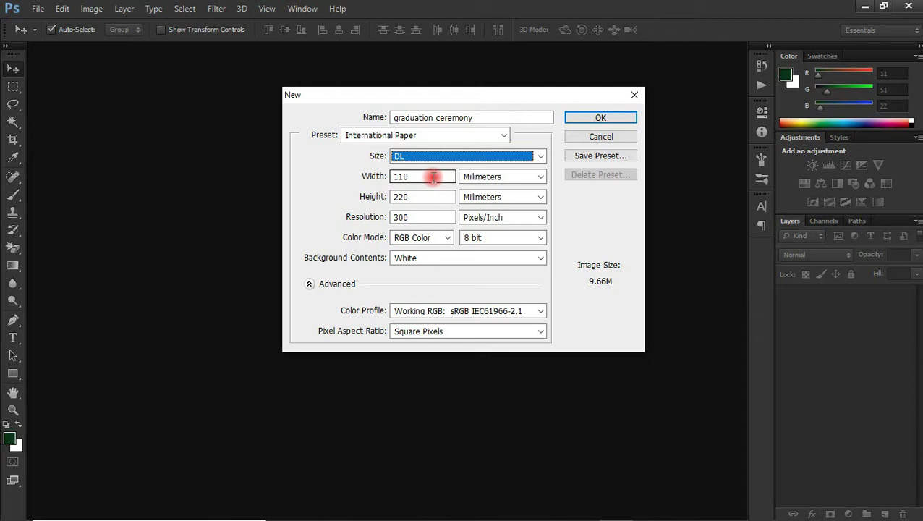
Step: Enter width 220 and height 110 to make the canvas landscape
drag(431, 176, 378, 181)
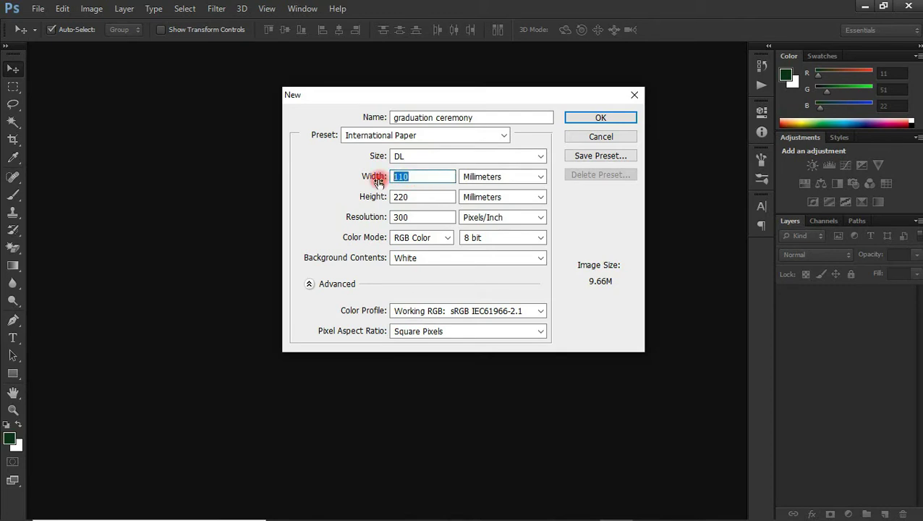
text(20)
key(BackSpace)
text(20)
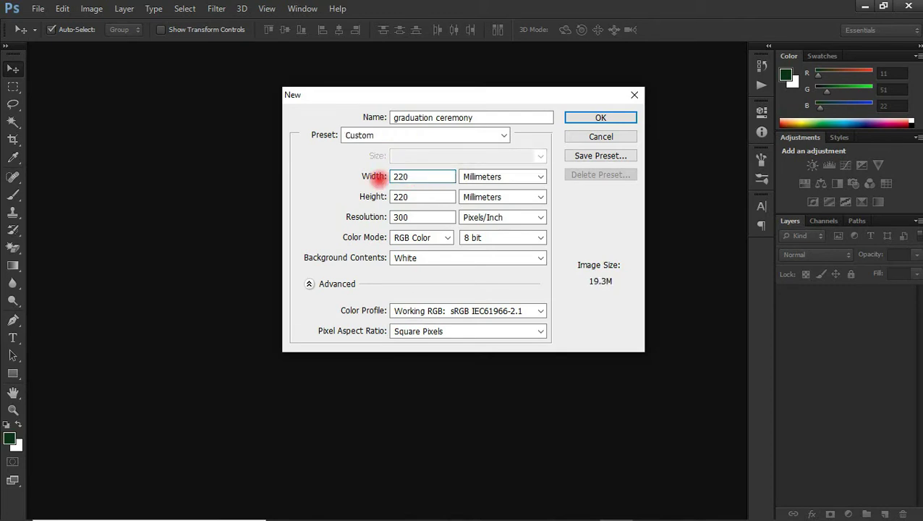
drag(427, 196, 324, 208)
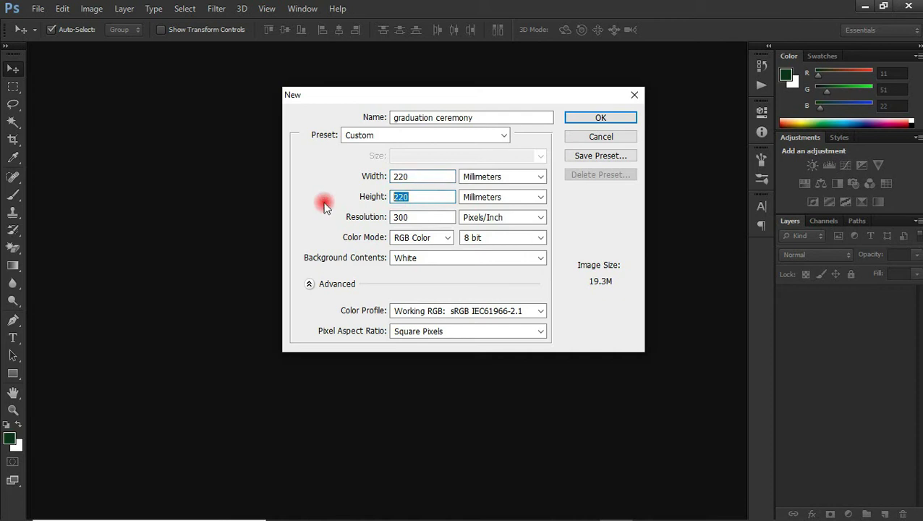
text(110)
Step: Switch units to centimetres, correct the height to 11 cm, and create the document
click(483, 181)
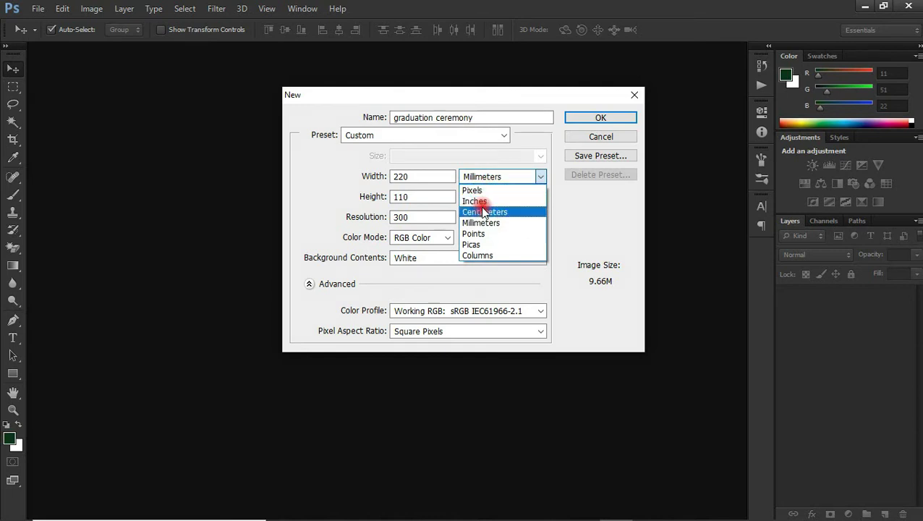
click(483, 211)
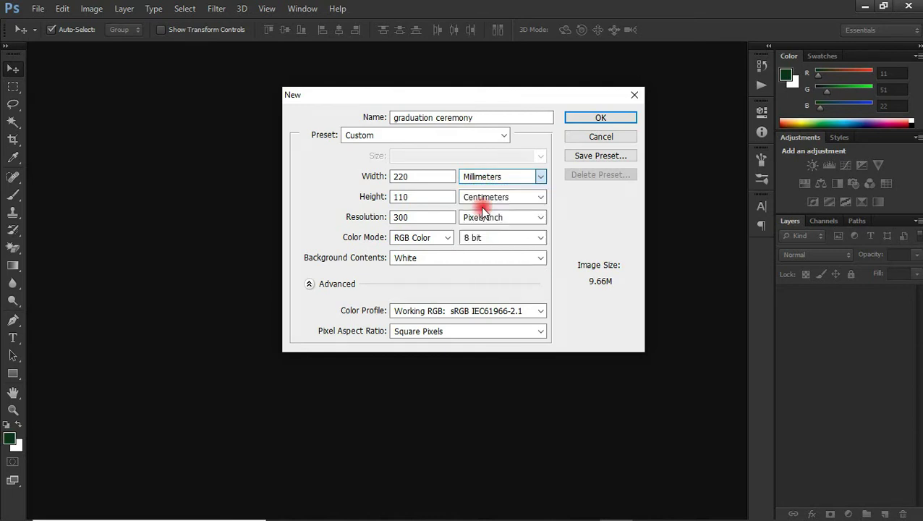
click(431, 200)
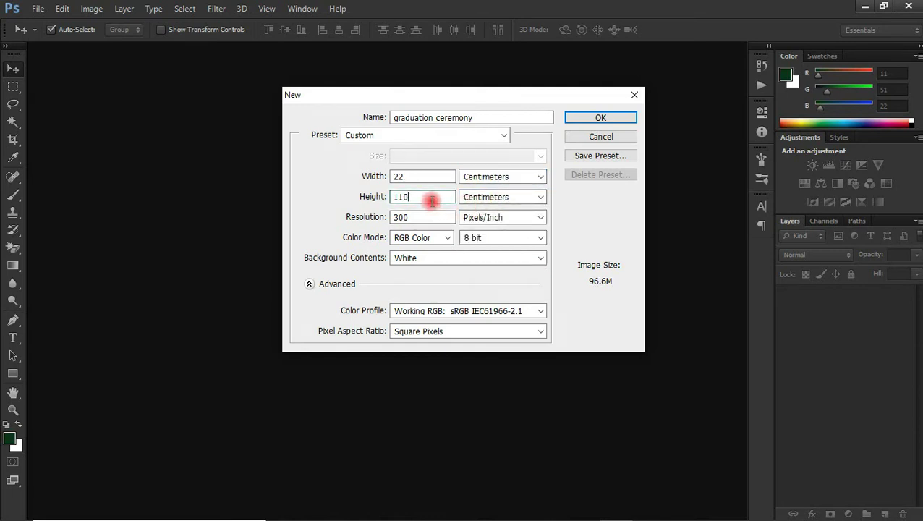
key(BackSpace)
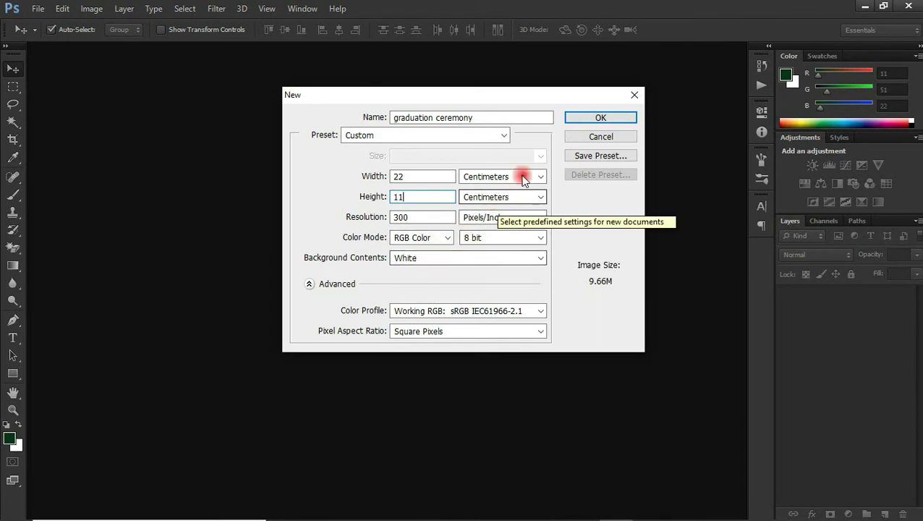
click(576, 120)
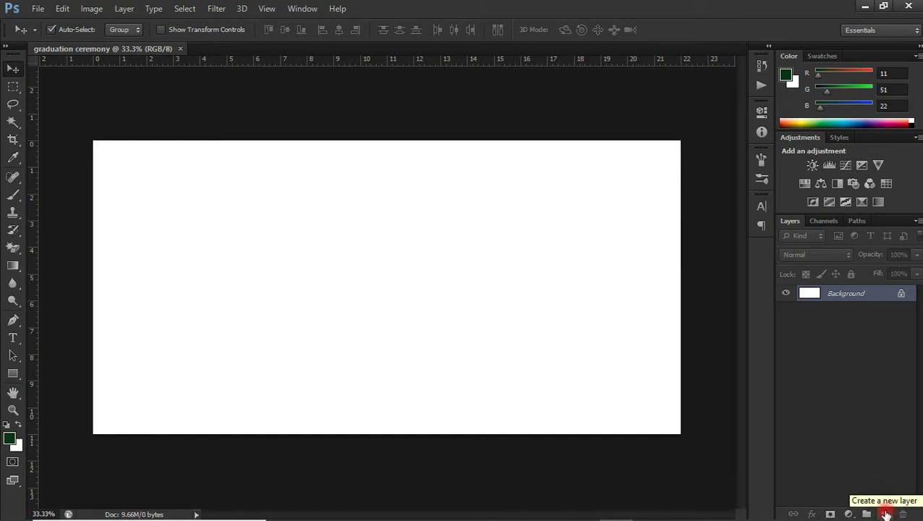
Step: Add a new layer and a pale yellow (about #f2f4b7) Solid Color fill layer
click(885, 513)
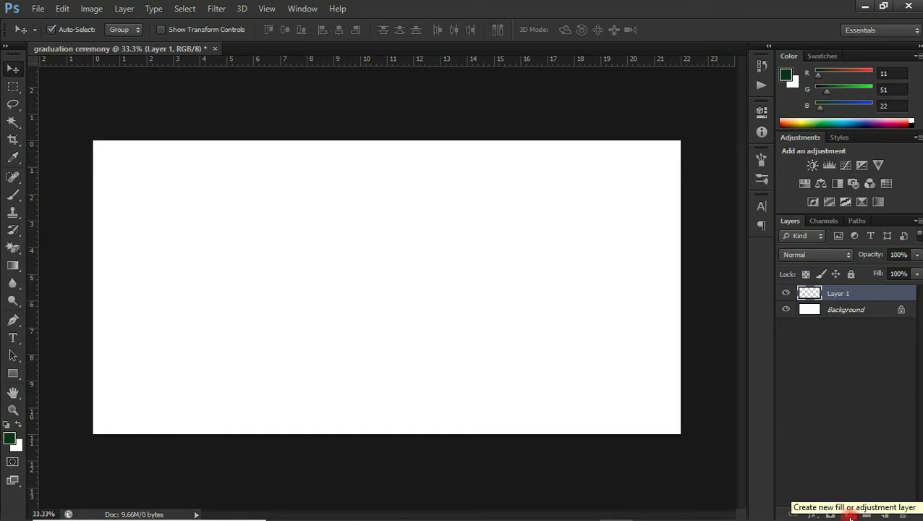
click(850, 514)
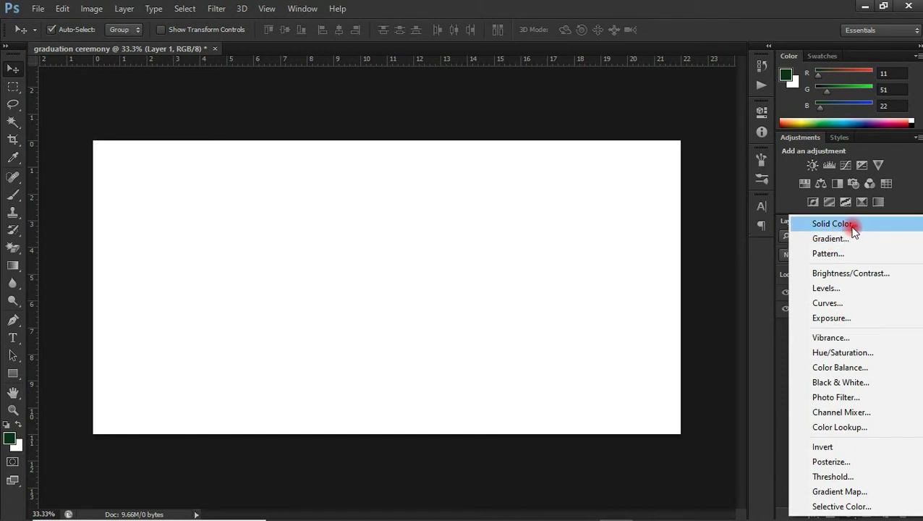
click(831, 224)
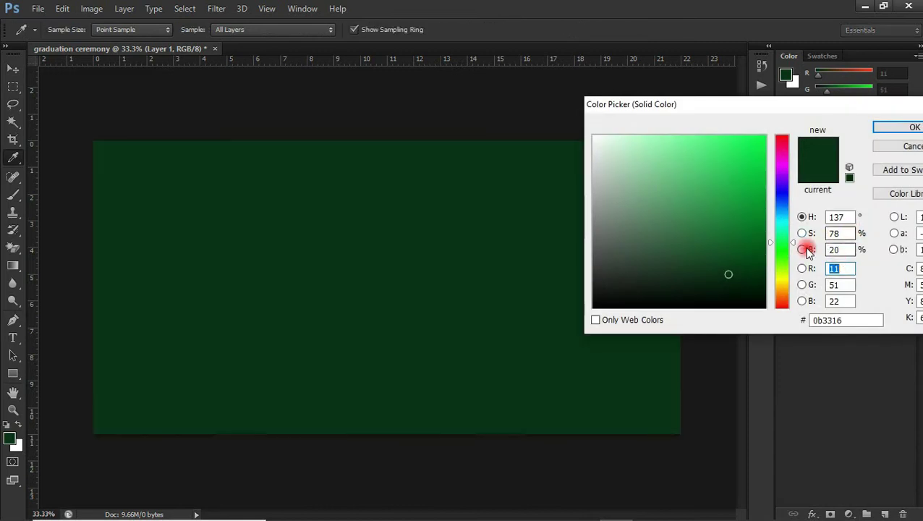
click(783, 272)
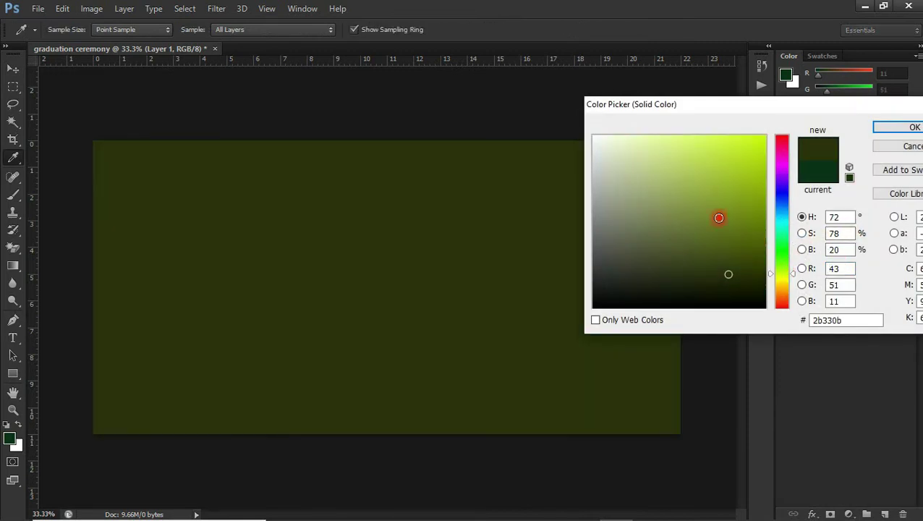
click(655, 154)
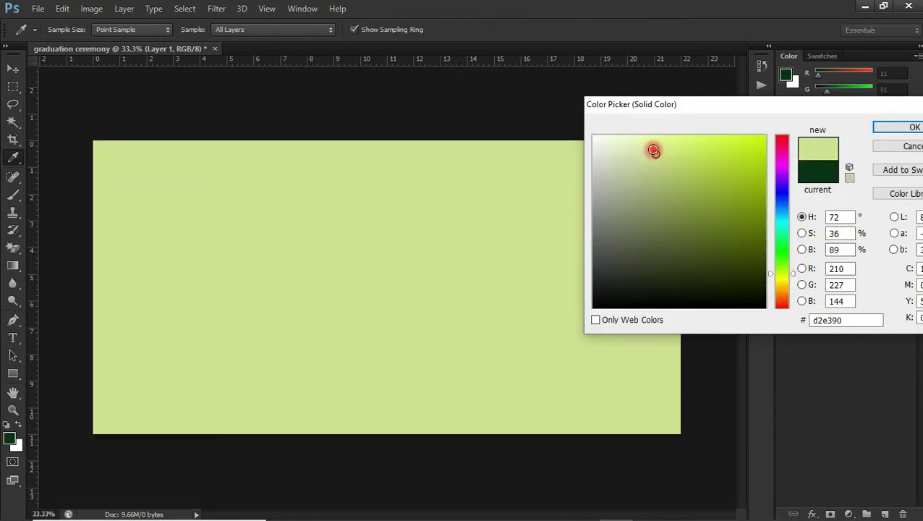
drag(655, 154, 634, 141)
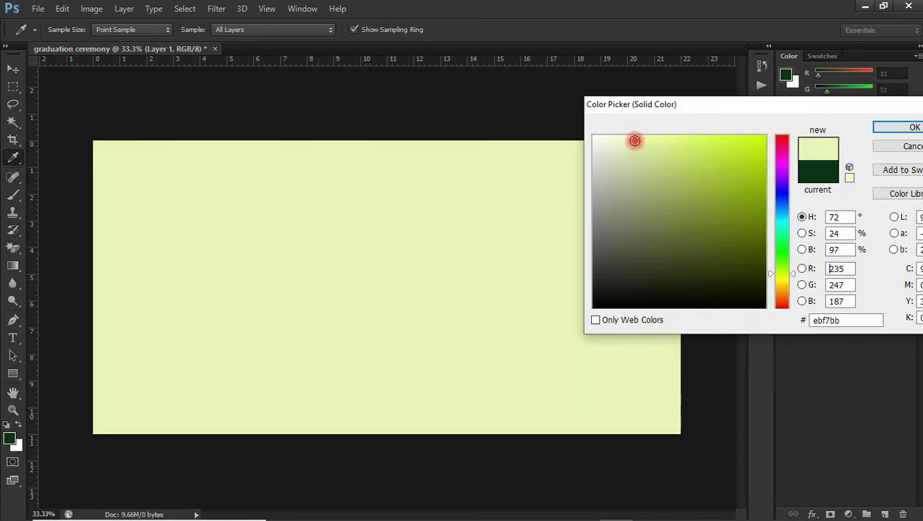
click(784, 278)
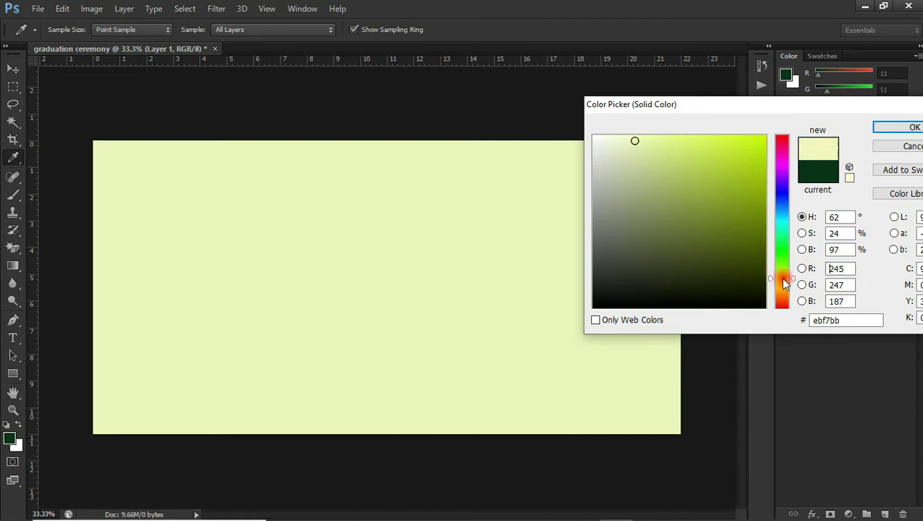
drag(630, 147, 637, 142)
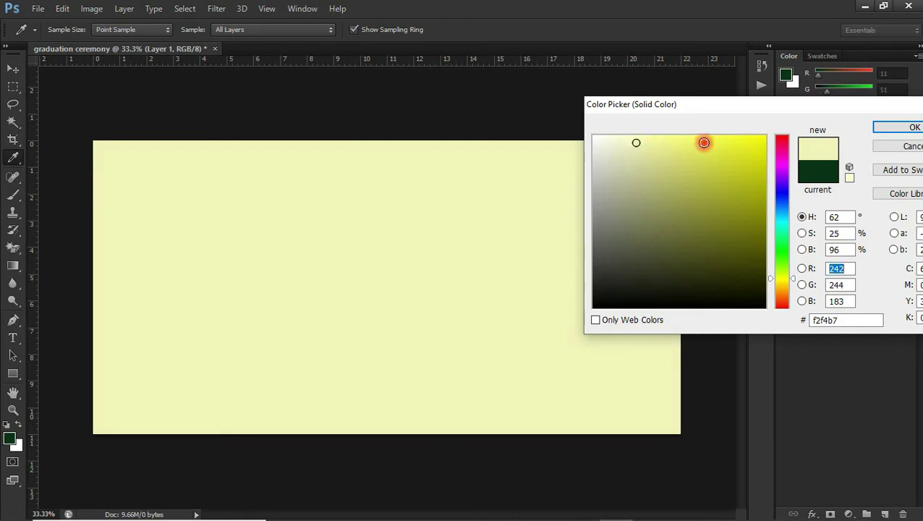
click(882, 129)
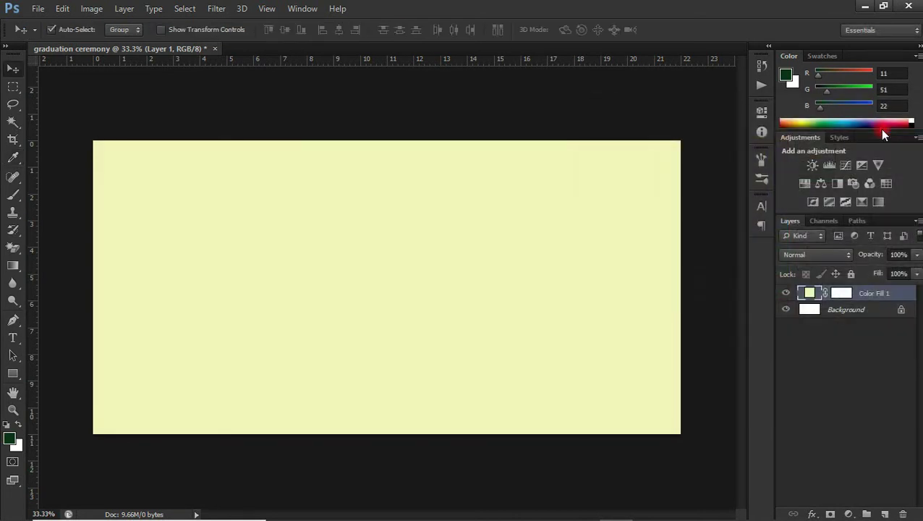
Step: Rasterize the Color Fill 1 layer and apply Add Noise at 50%, Uniform distribution
right_click(853, 292)
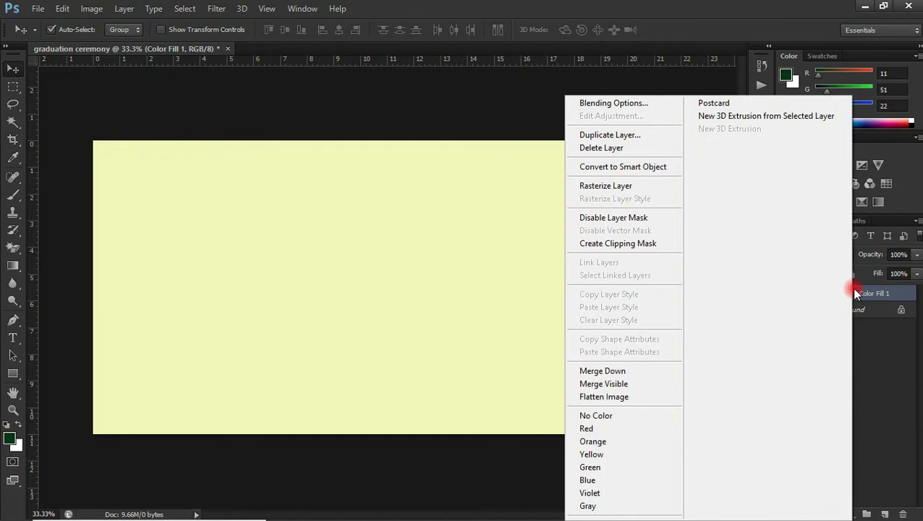
click(644, 185)
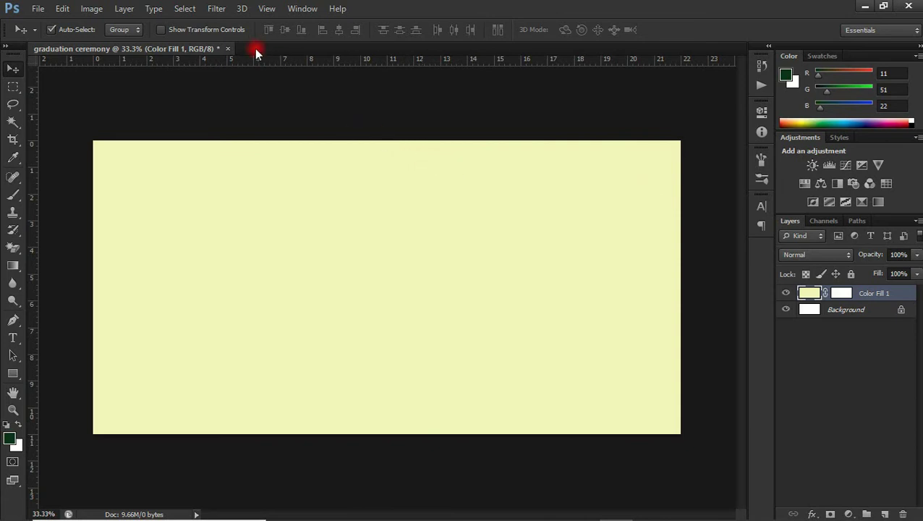
click(217, 10)
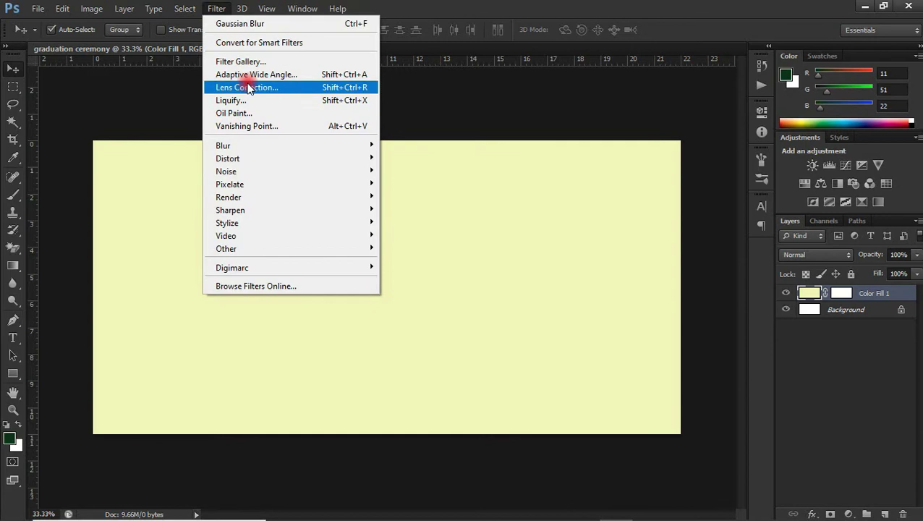
mouse_move(233, 172)
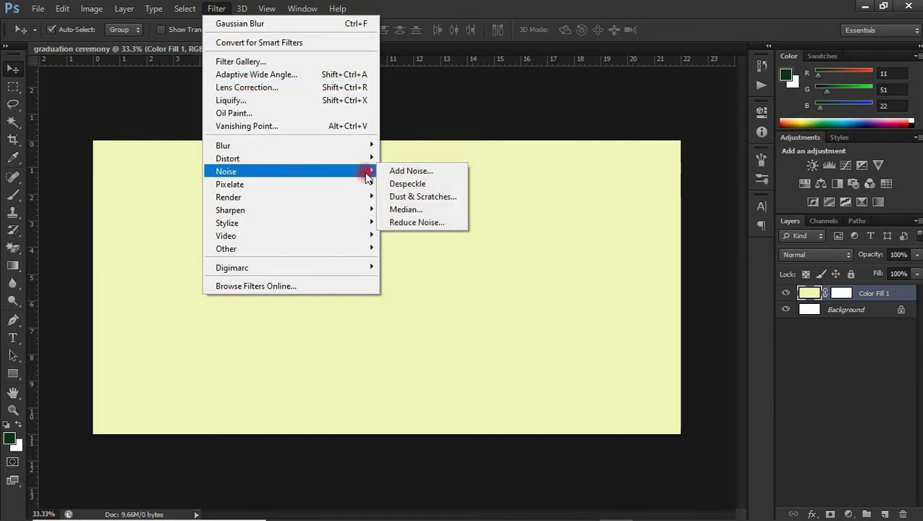
click(394, 171)
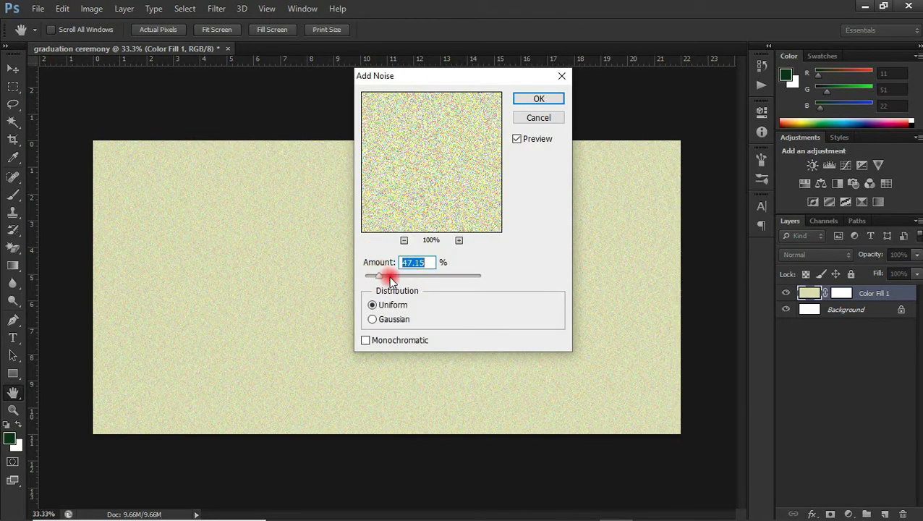
drag(381, 278, 383, 280)
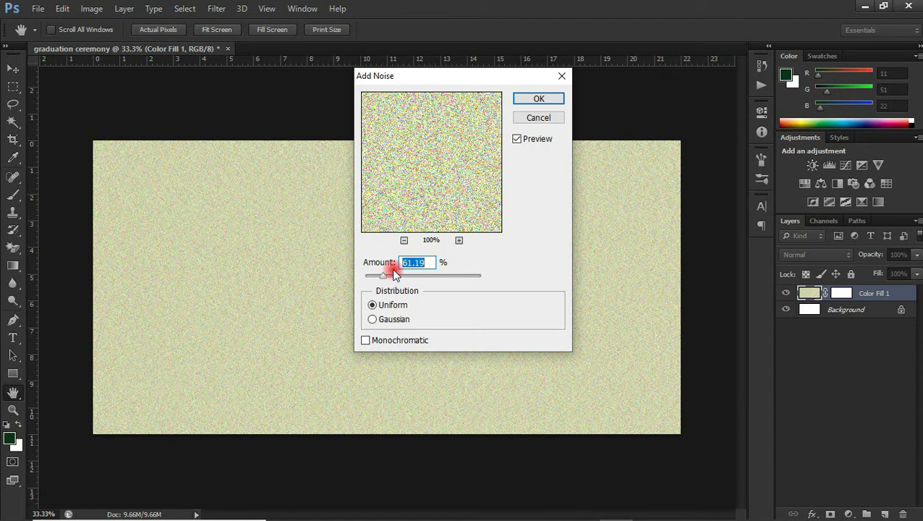
drag(394, 273, 393, 273)
click(415, 262)
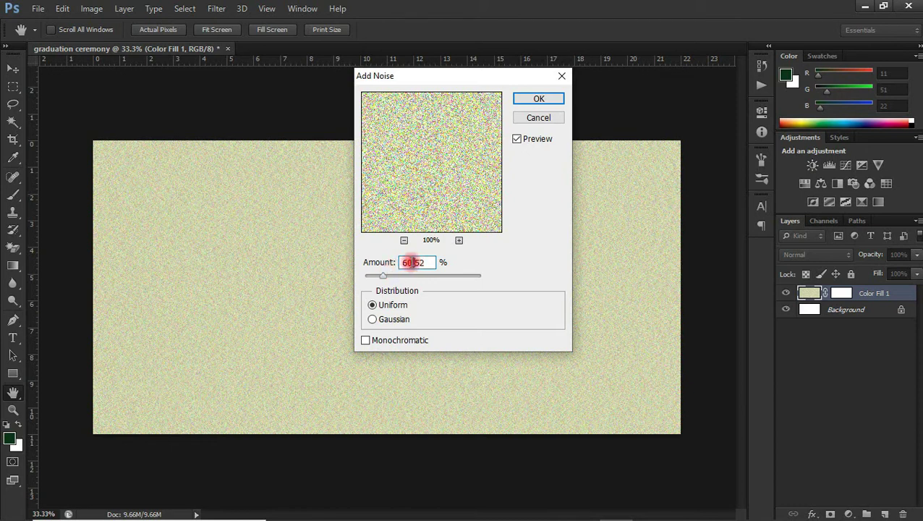
double_click(415, 263)
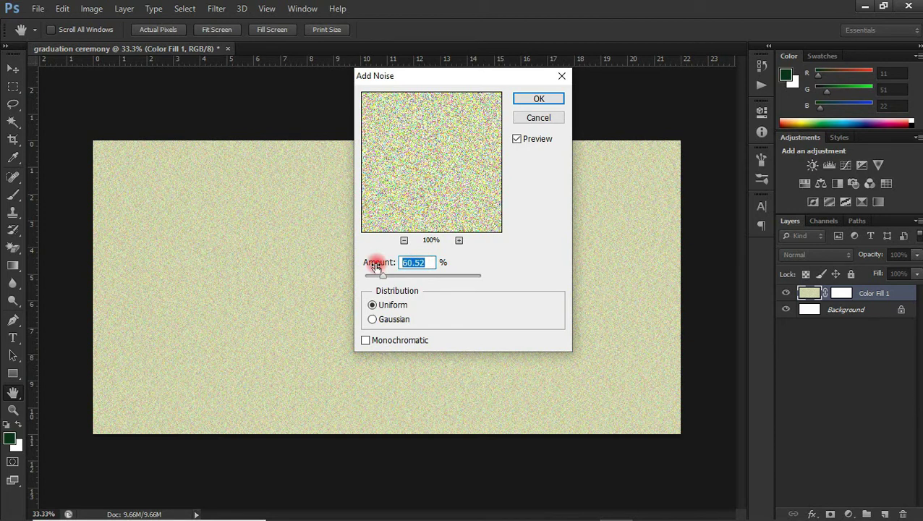
text(50)
key(Return)
key(v)
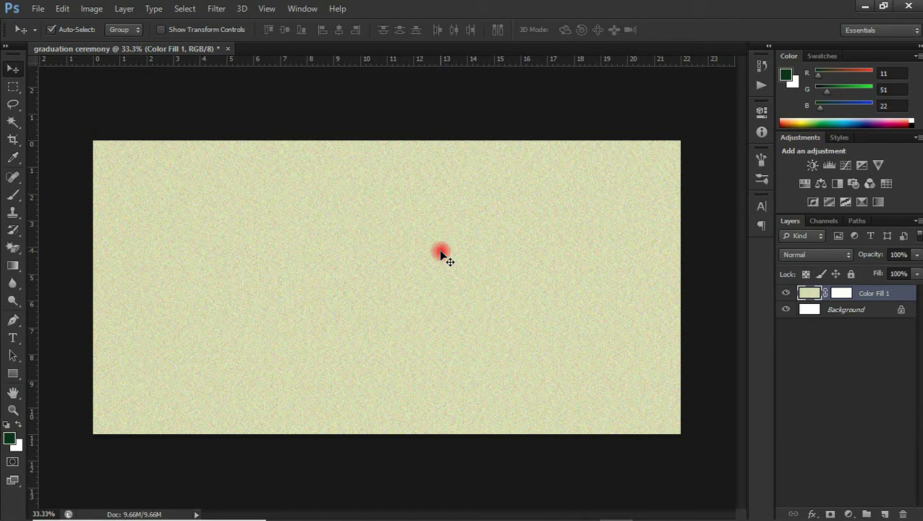
key(ctrl+plus)
key(ctrl+plus)
key(ctrl+plus)
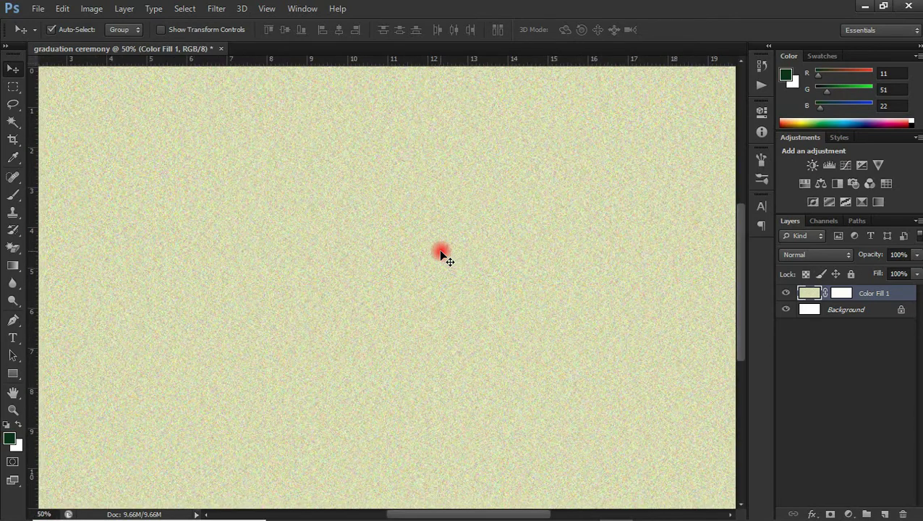
key(ctrl+plus)
key(ctrl+plus)
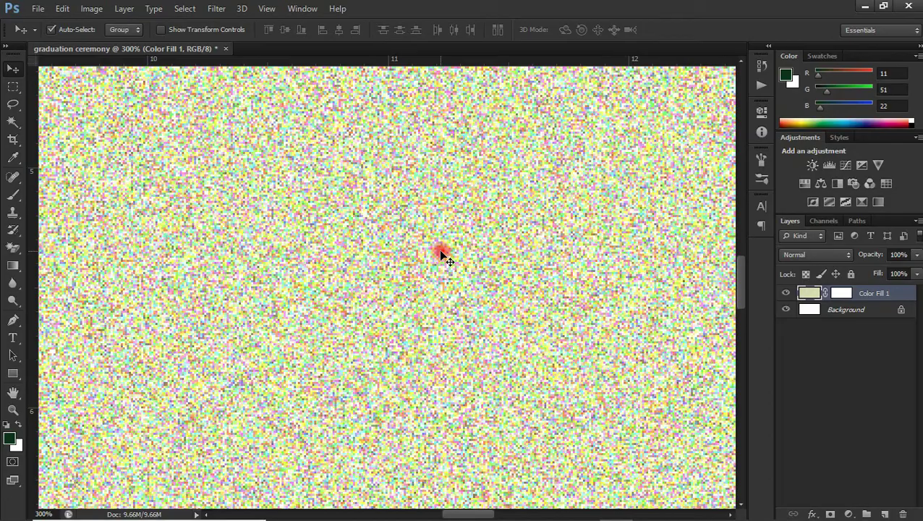
key(ctrl+minus)
key(ctrl+minus)
key(ctrl+minus)
key(ctrl+minus)
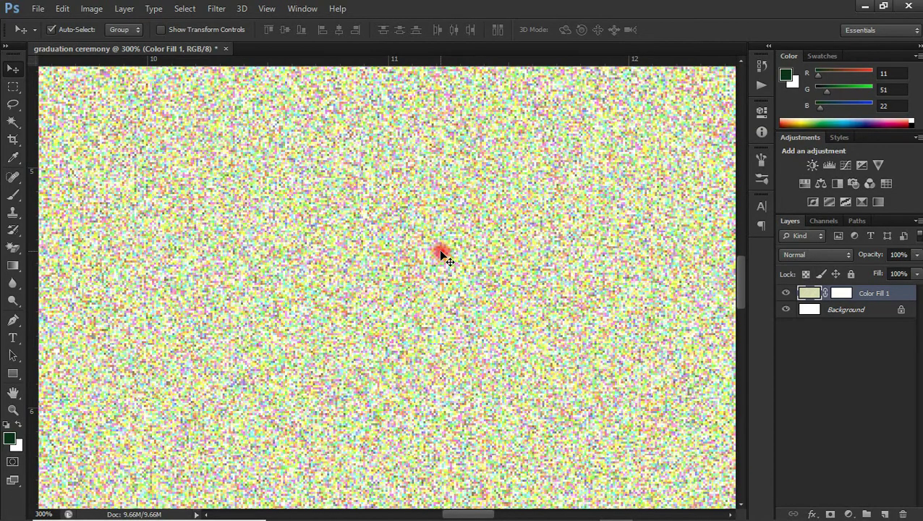
key(ctrl+minus)
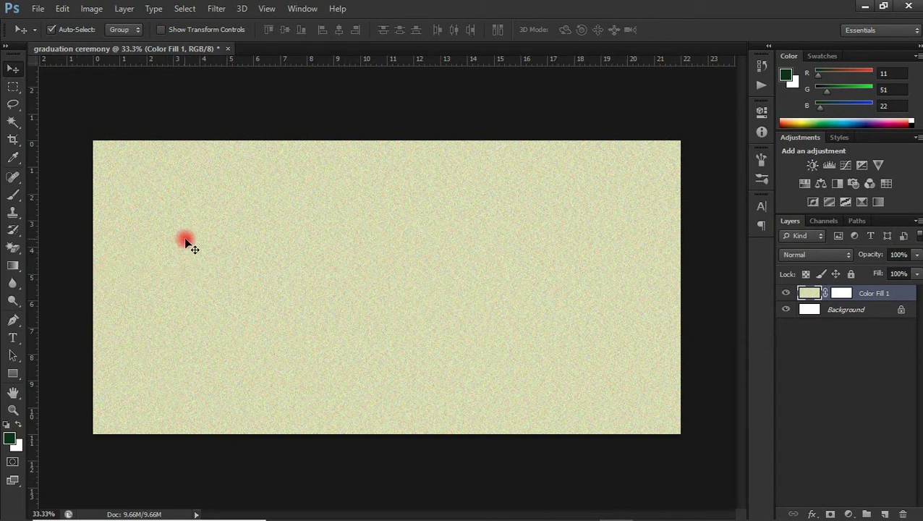
Step: Type 'Graduation! Graduation! Graduation!' in Old English Text MT near the card centre
click(13, 338)
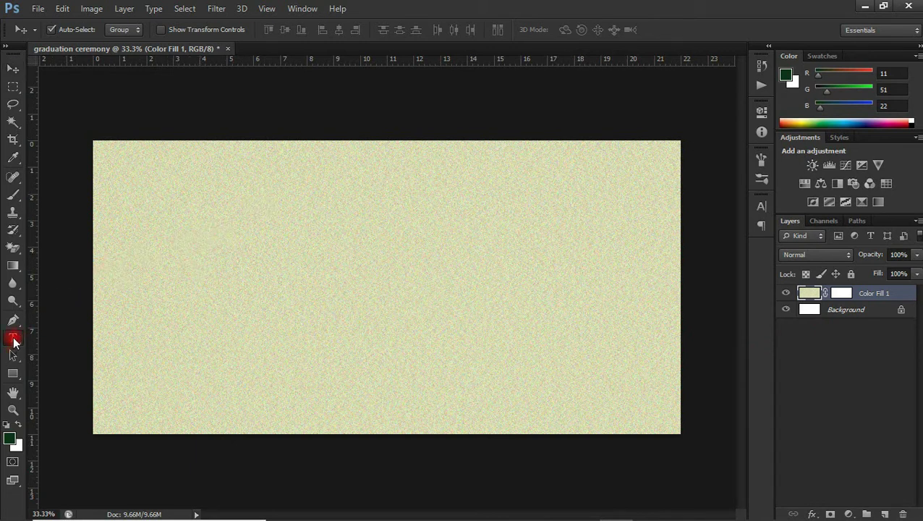
click(291, 248)
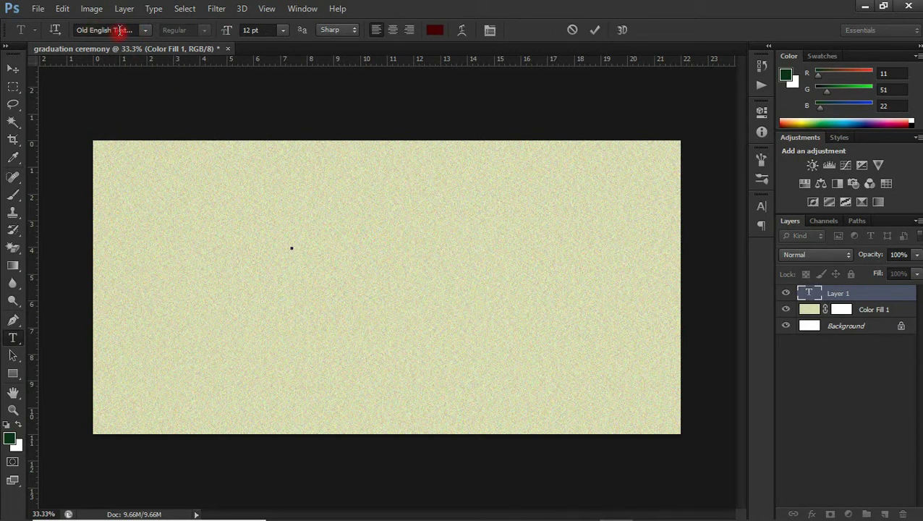
click(143, 30)
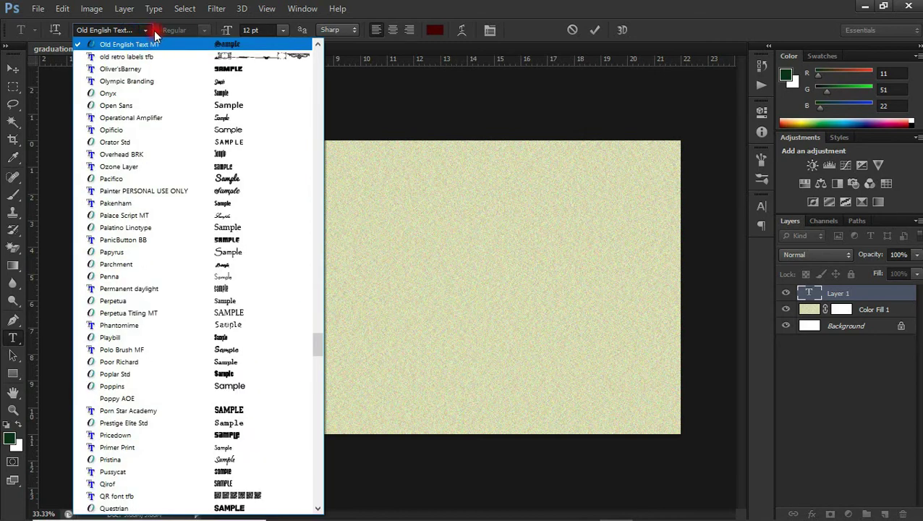
click(154, 33)
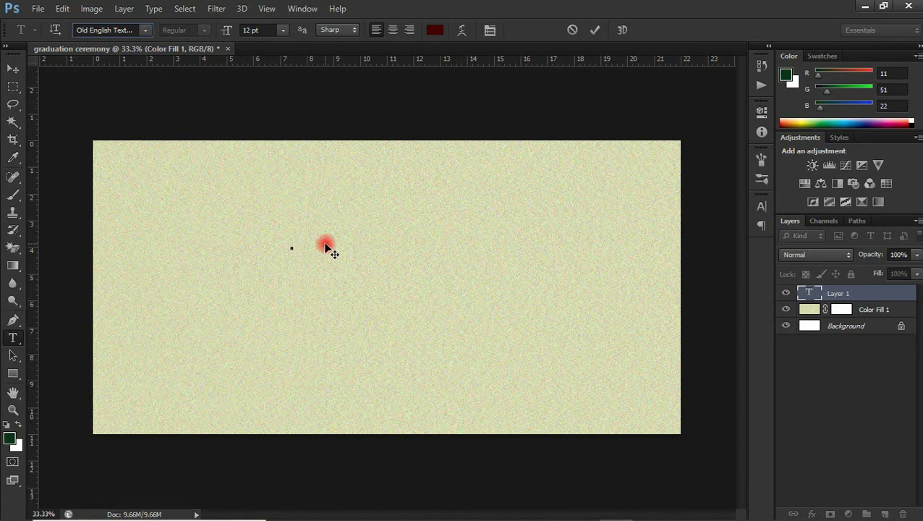
text(Graduatio)
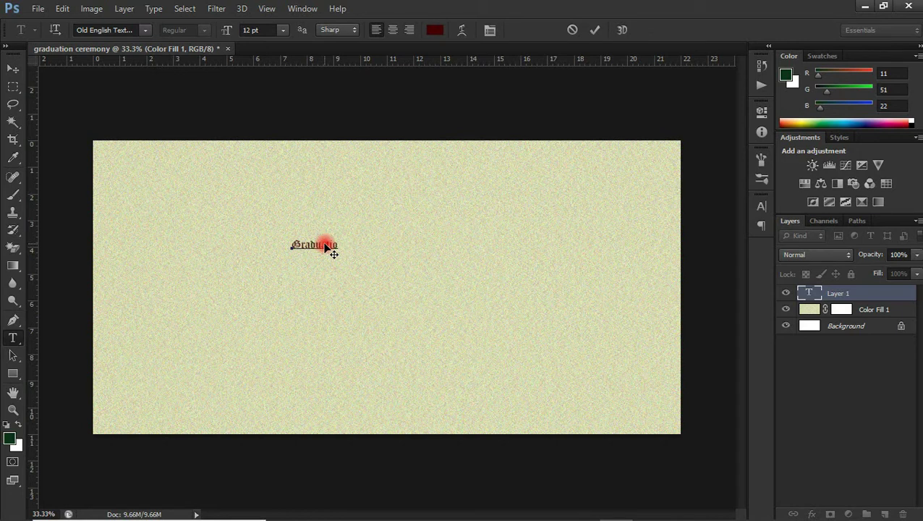
text(n)
text(Graduation)
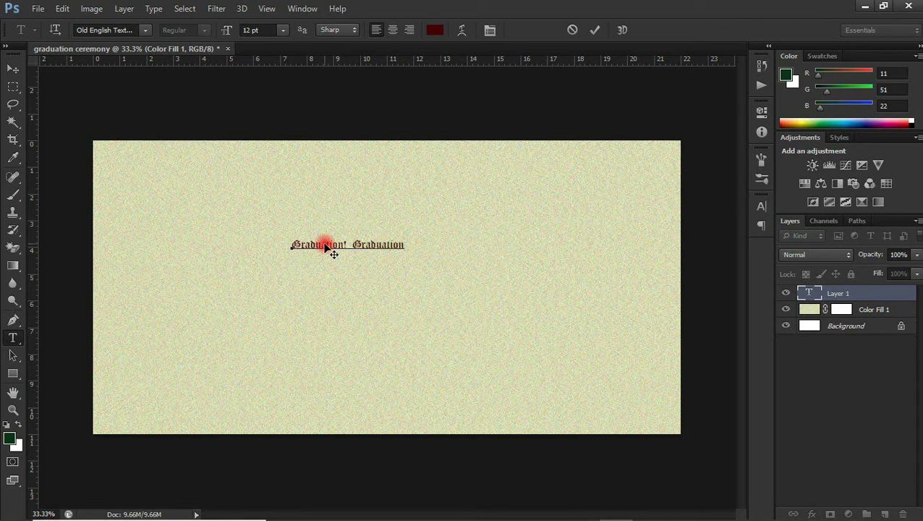
text(! Graduation!)
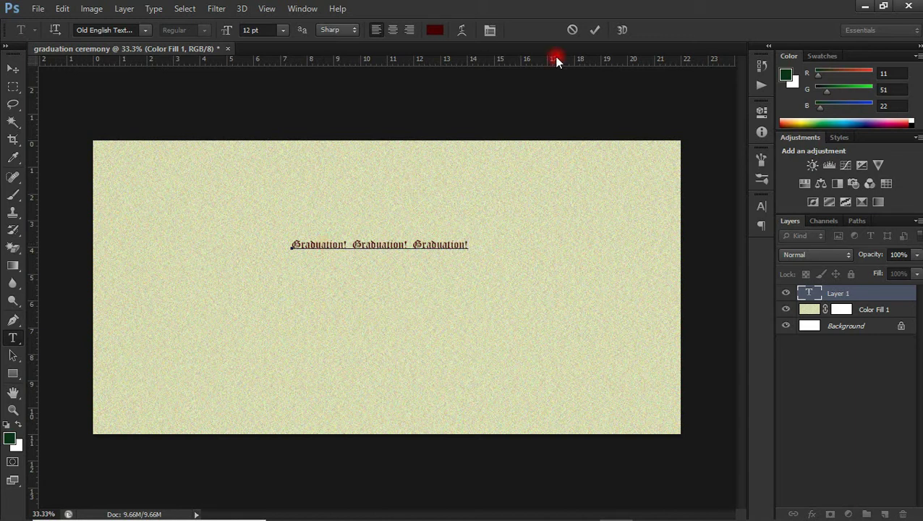
click(594, 30)
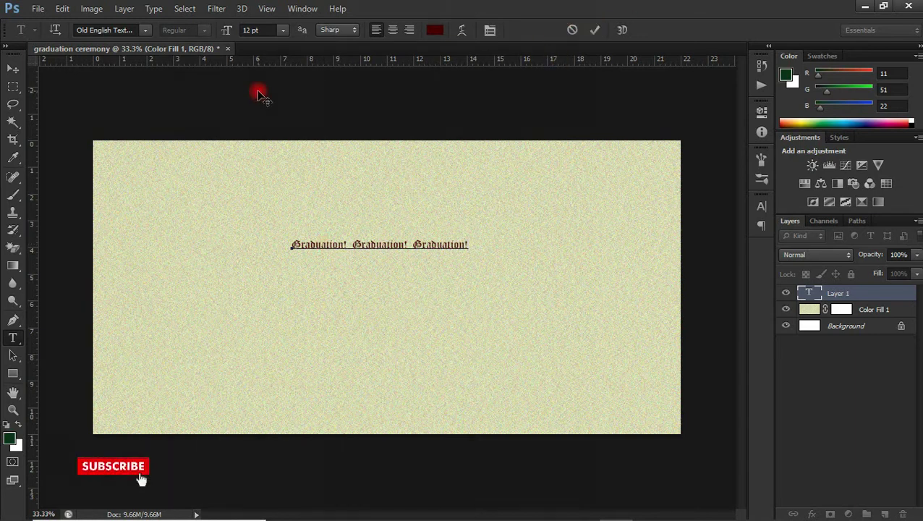
click(14, 72)
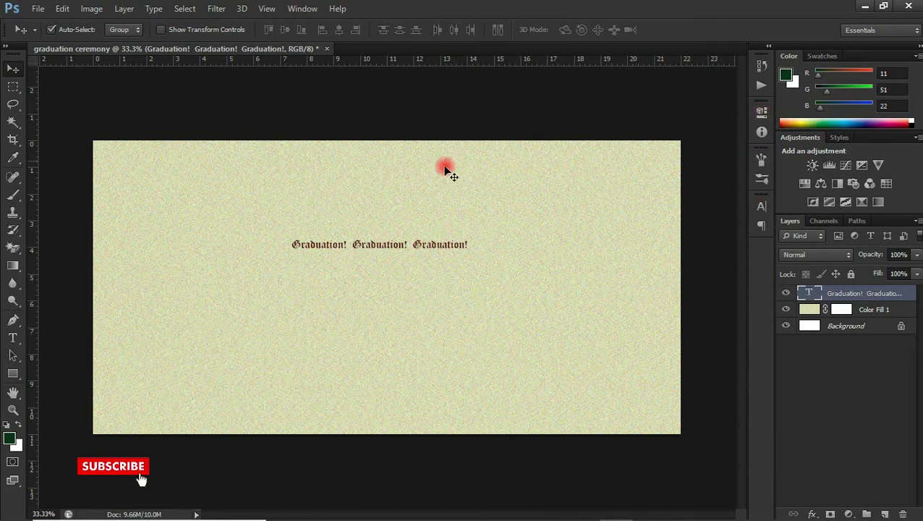
Step: Scale the Graduation! text up to about 32.86 pt
key(ctrl+t)
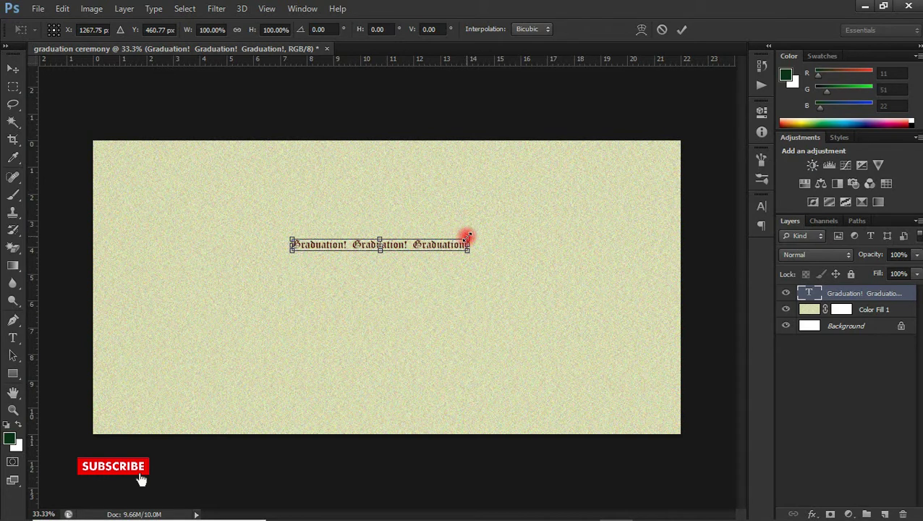
drag(465, 238, 700, 178)
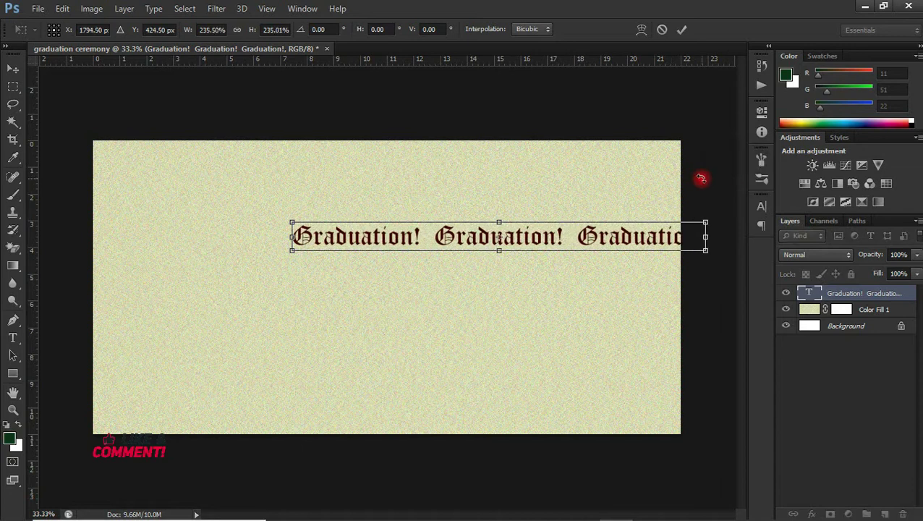
drag(291, 222, 220, 201)
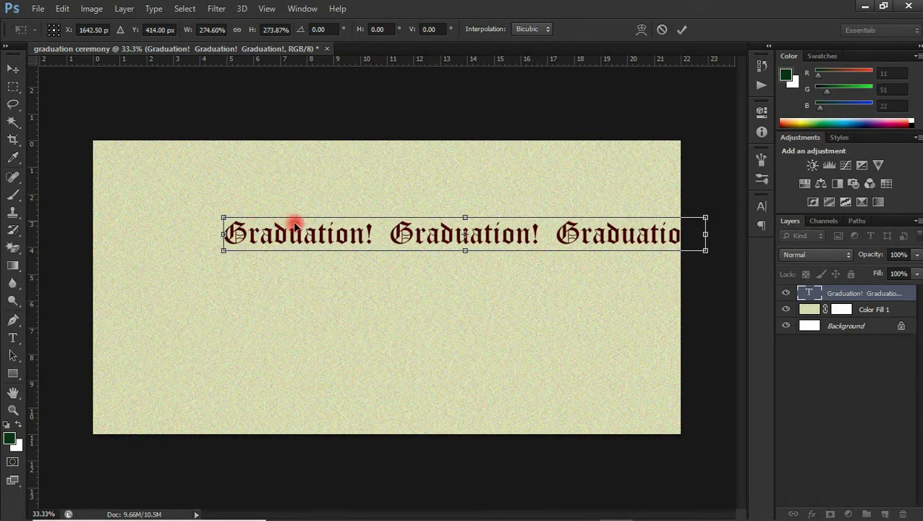
drag(329, 235, 303, 193)
key(Return)
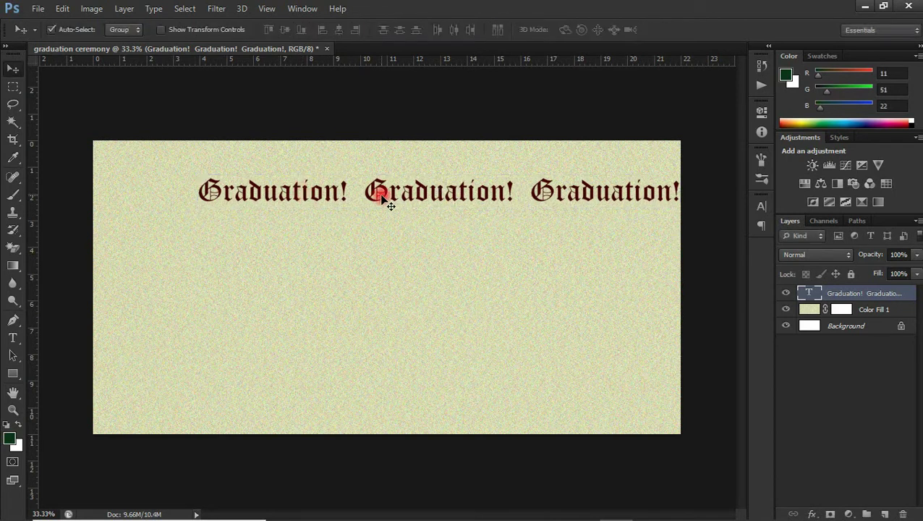
Step: Move the title to the top of the card and nudge it to centre
drag(393, 186, 358, 179)
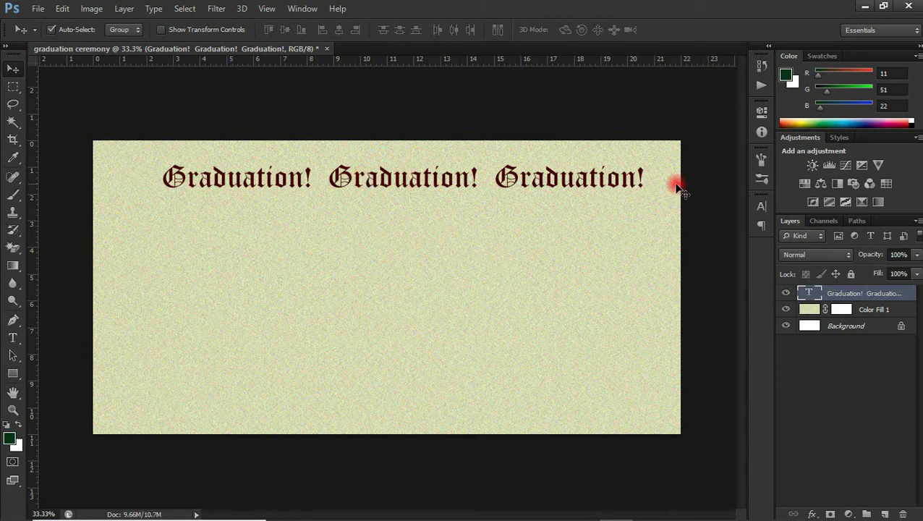
click(759, 206)
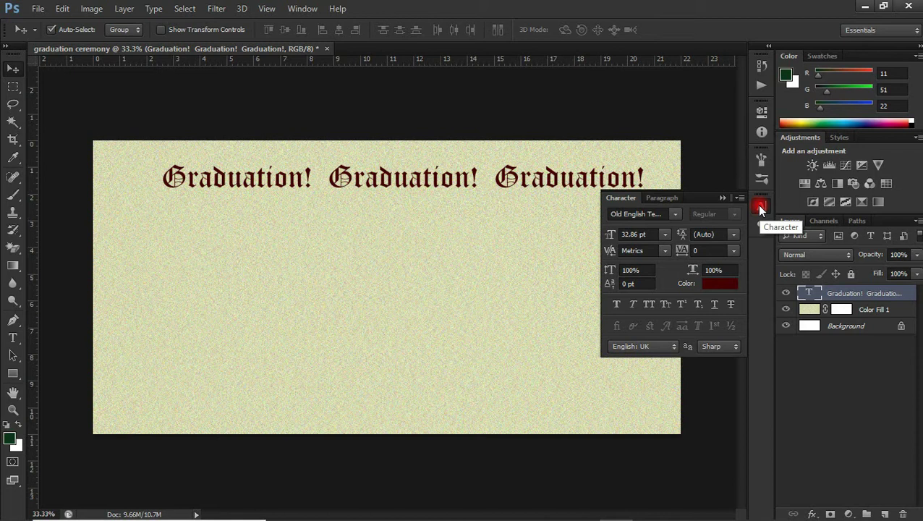
click(759, 207)
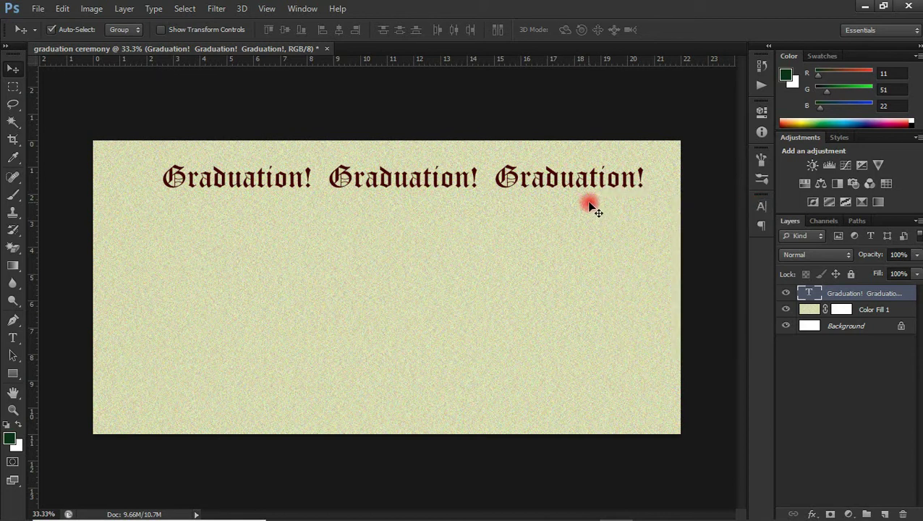
key(shift+Left)
key(shift+Left)
key(shift+Left)
key(shift+Left)
key(shift+Left)
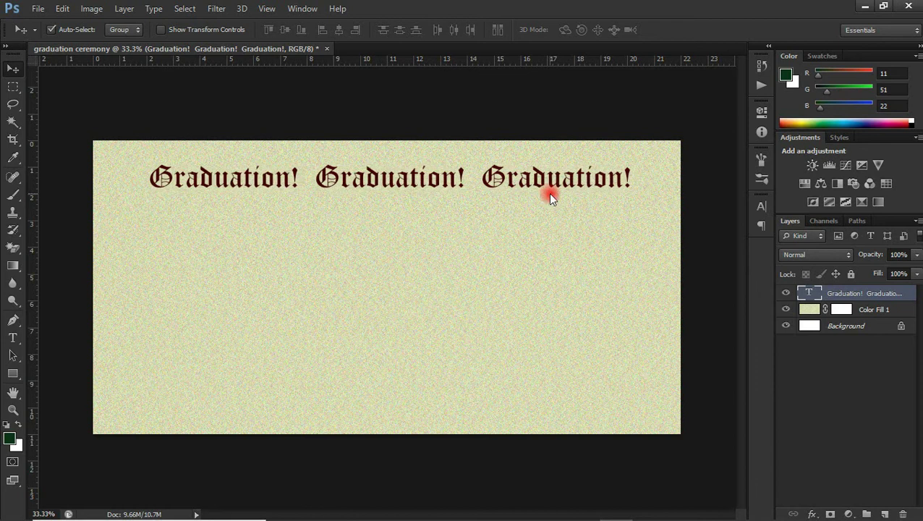
Step: Set the text font to Helvetica Inserat
click(12, 337)
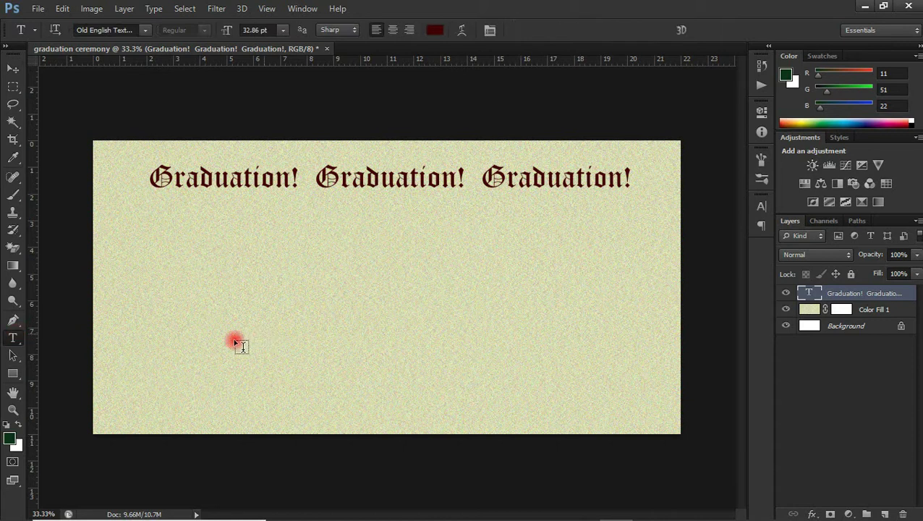
click(268, 263)
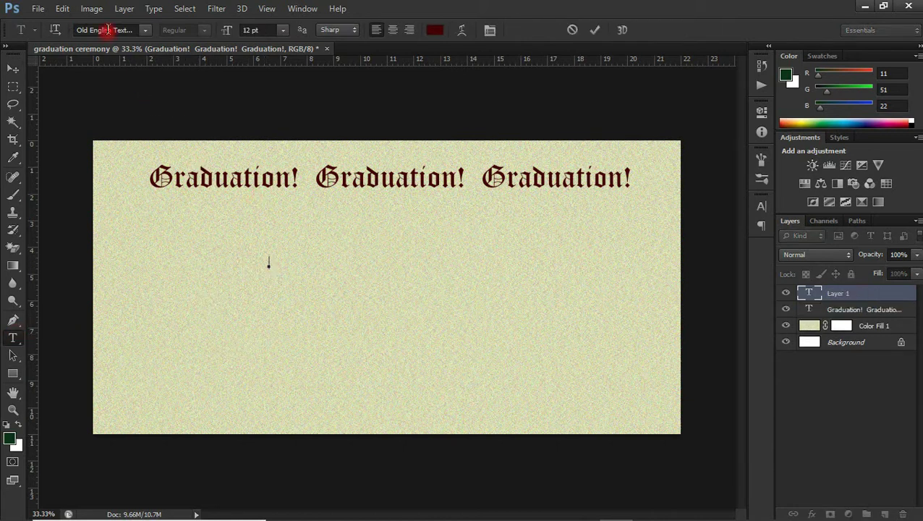
click(146, 31)
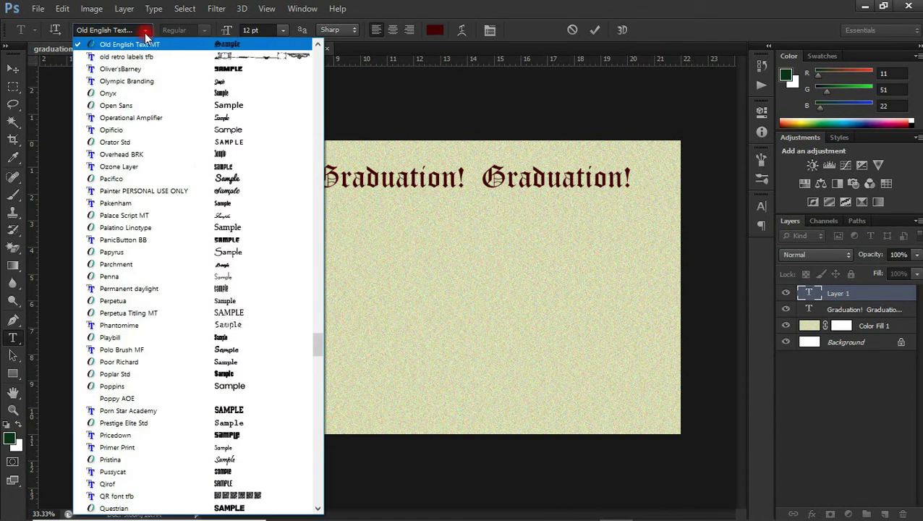
click(113, 33)
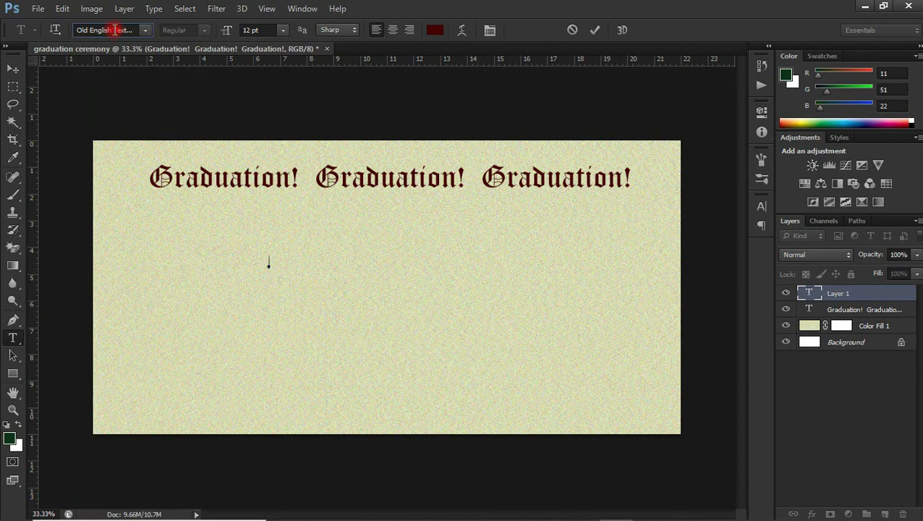
click(114, 31)
text(Helv)
click(114, 27)
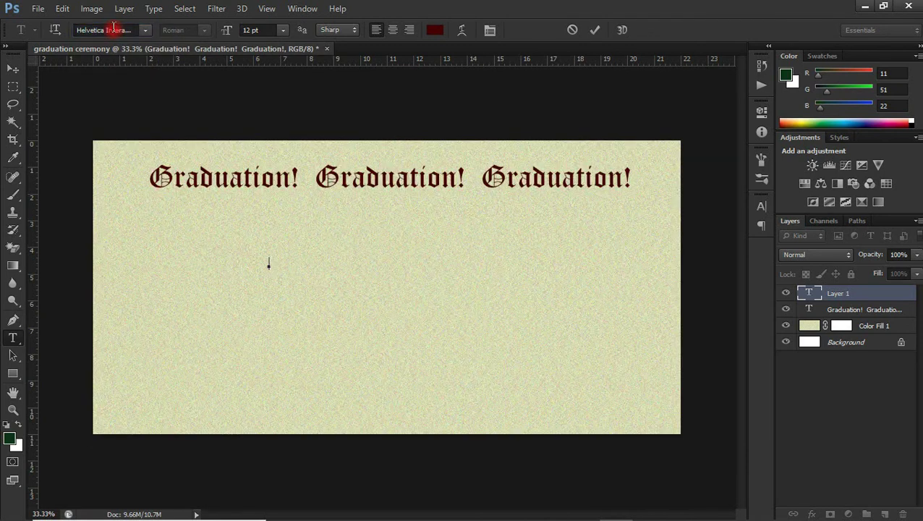
Step: Type 'WOE NYE MAWUA FASHION SCHOOL' below the title and commit it
click(268, 269)
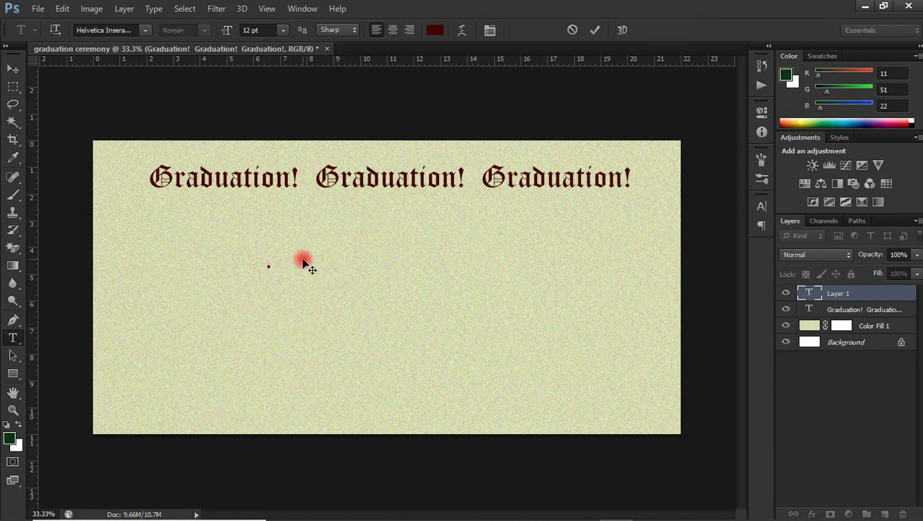
text(WOE NYE MA)
text(WUA FASHION SCHOOL)
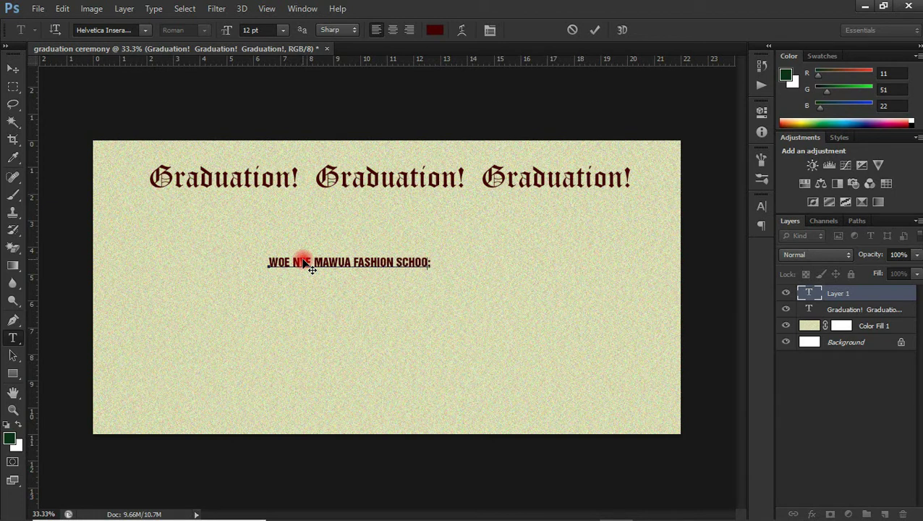
click(13, 68)
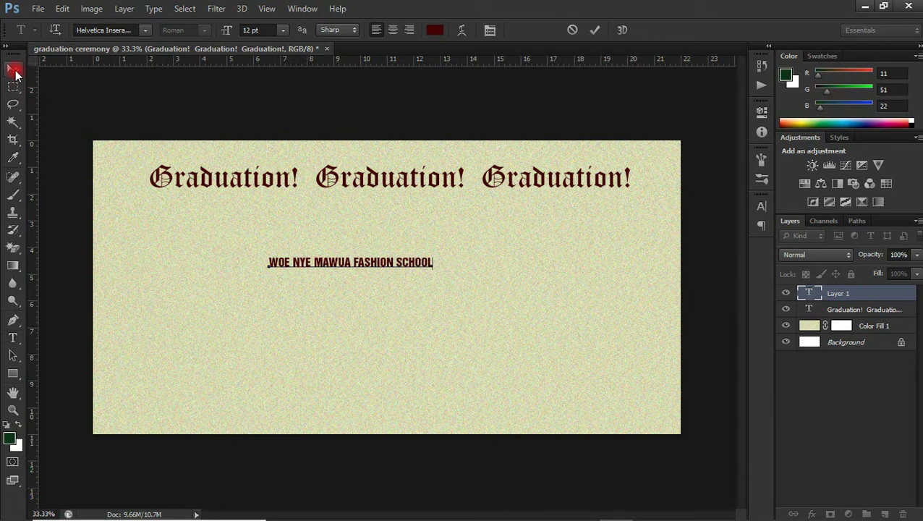
Step: Set the school name to 30 pt in the Character panel and drag it beneath the title
drag(346, 264, 457, 225)
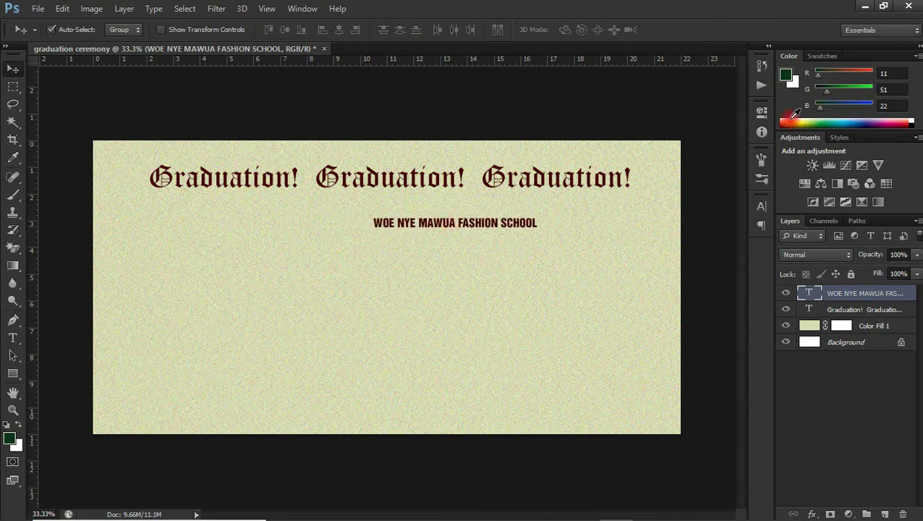
click(759, 207)
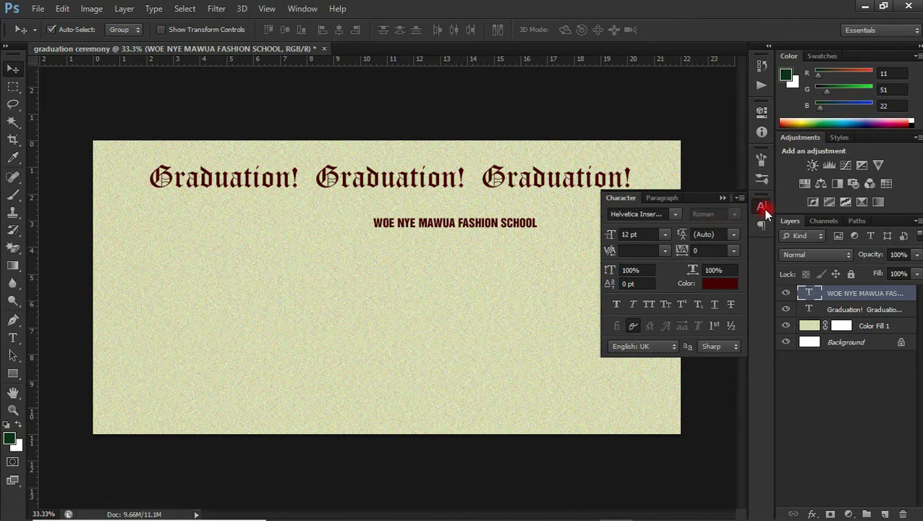
click(758, 208)
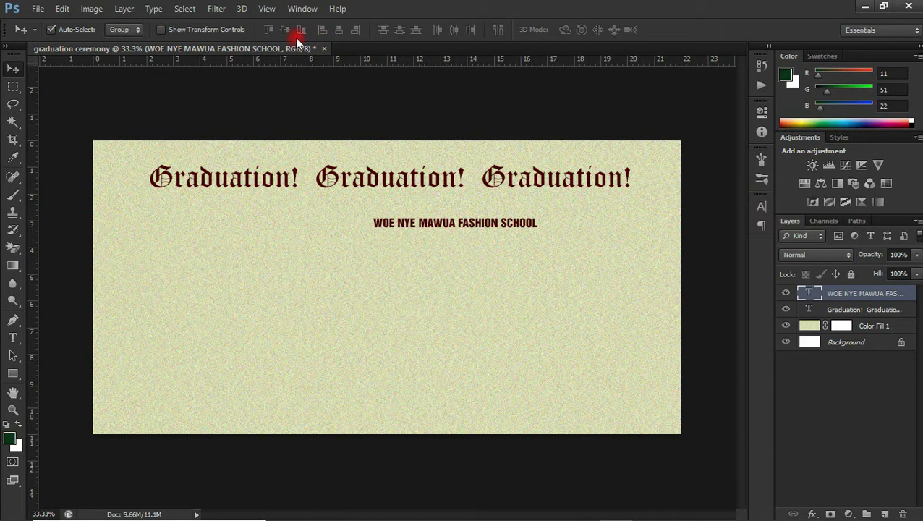
click(303, 10)
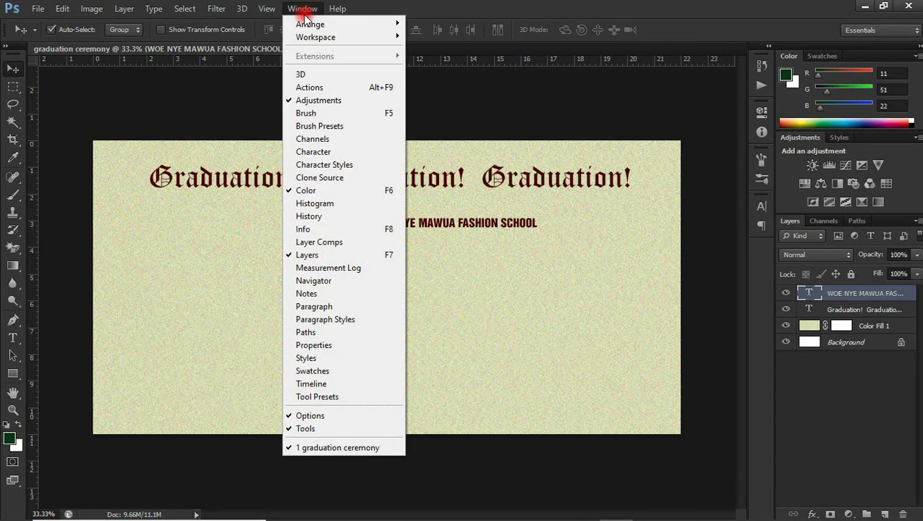
click(299, 151)
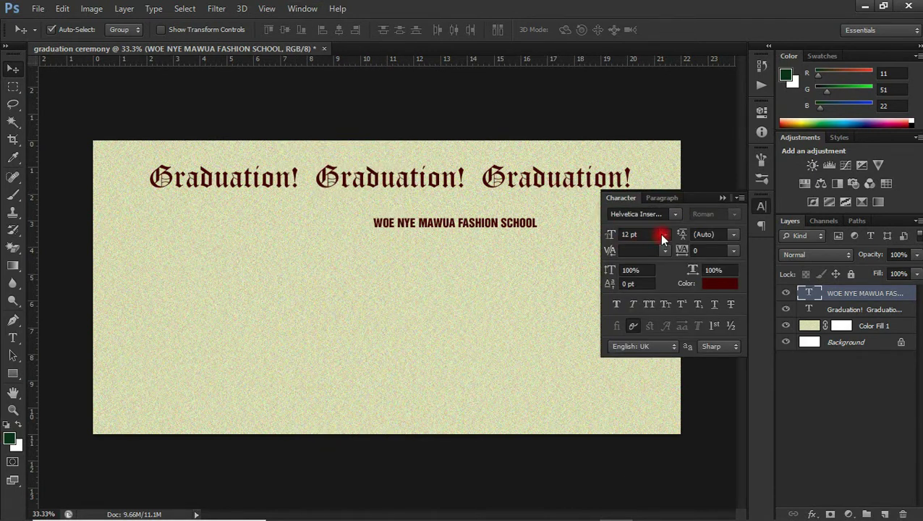
click(663, 235)
click(650, 403)
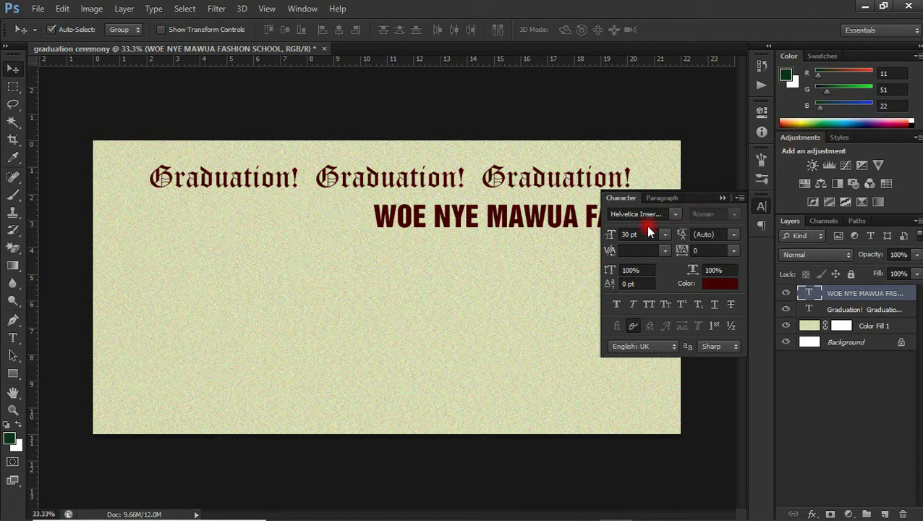
drag(539, 214, 384, 207)
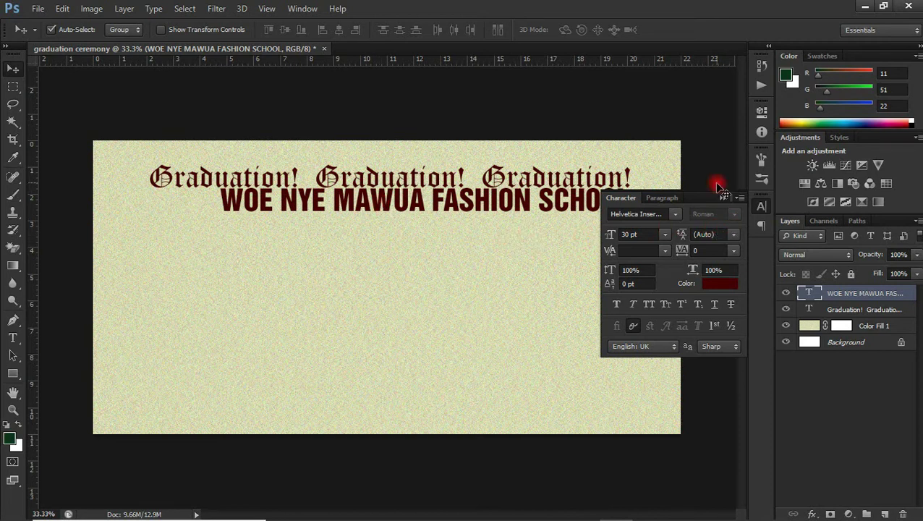
click(721, 198)
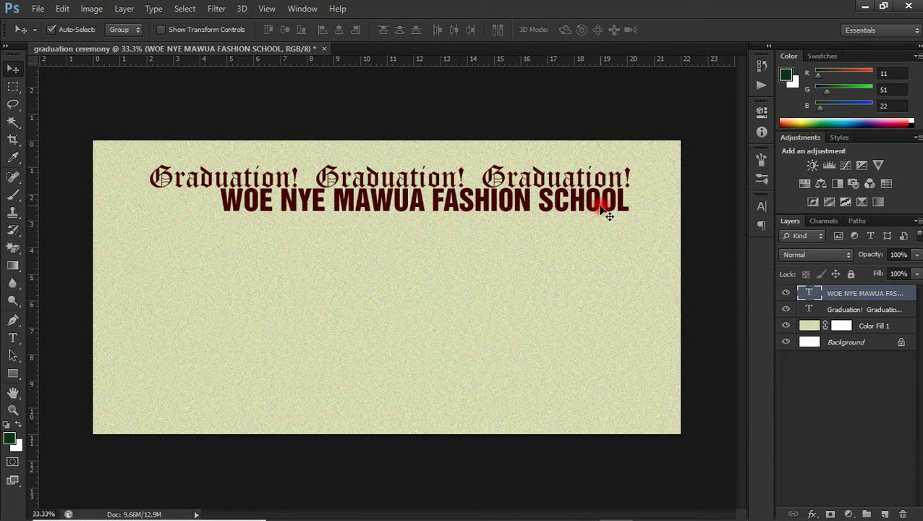
Step: Scale the school name down to about 93% and nudge it left
key(ctrl+t)
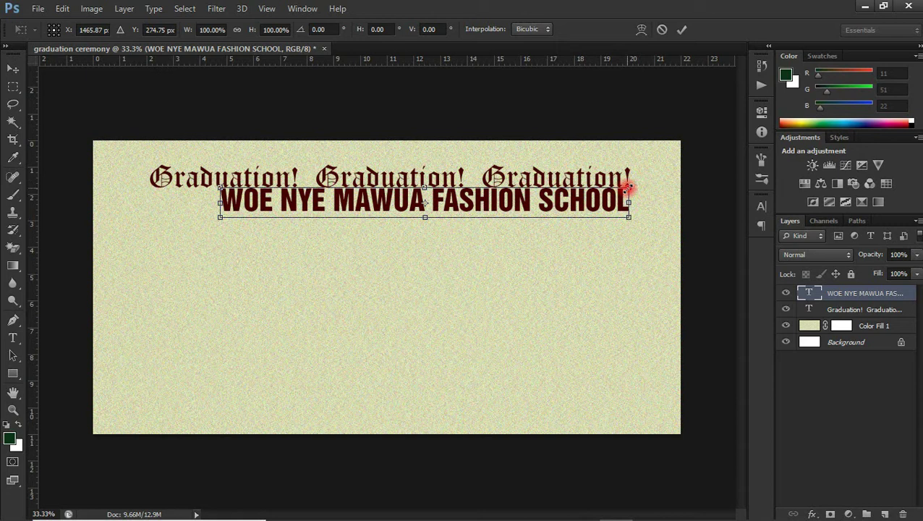
drag(626, 187, 579, 192)
key(Return)
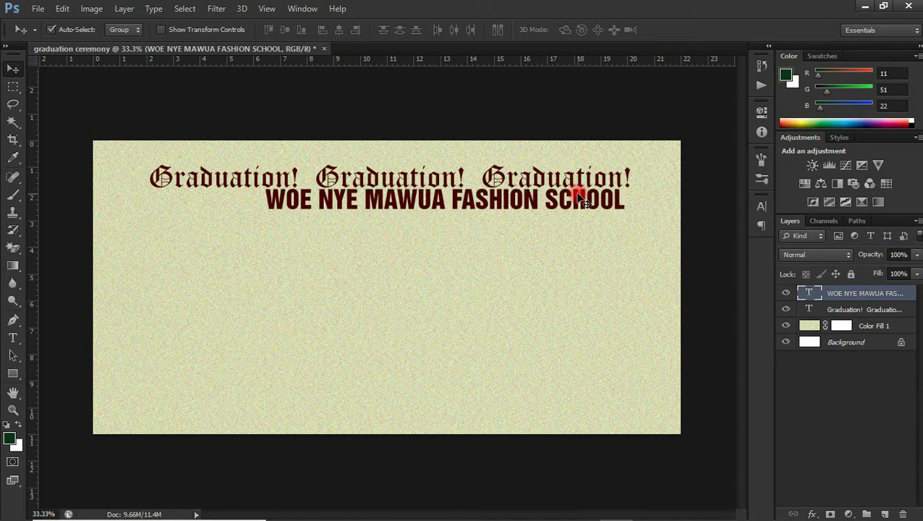
drag(583, 200, 580, 198)
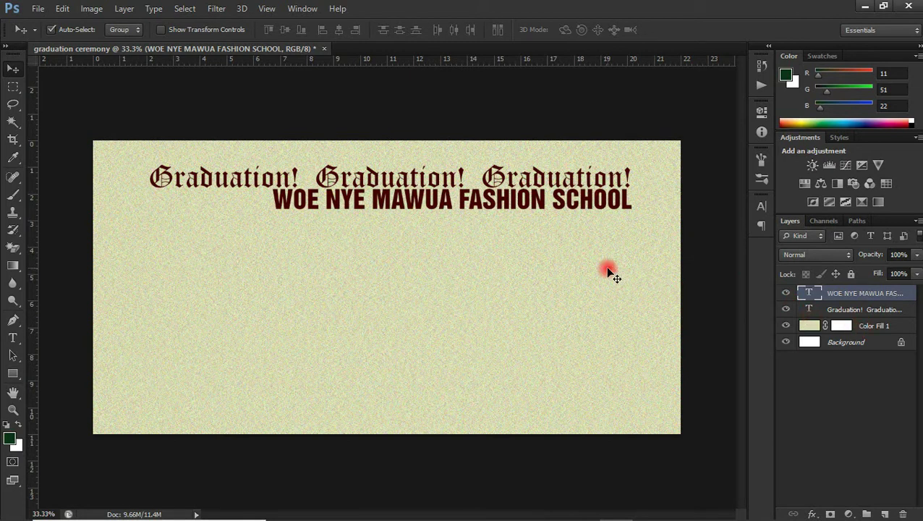
key(shift+Left)
key(shift+Left)
key(shift+Left)
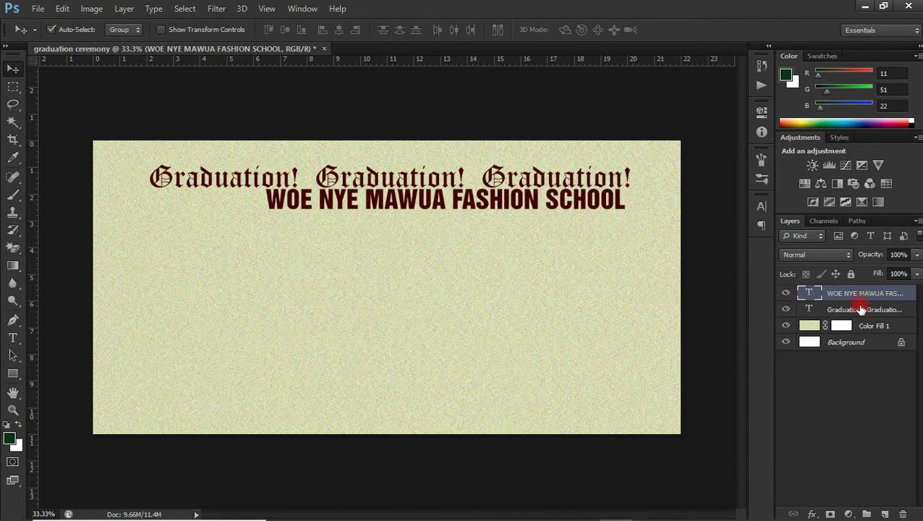
Step: Align the school name's right edge with the Graduation title
shift+click(860, 309)
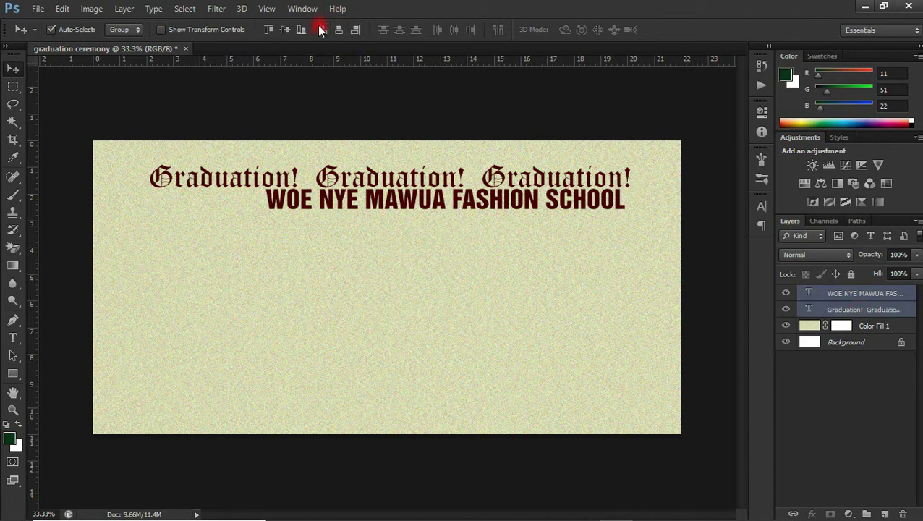
click(355, 30)
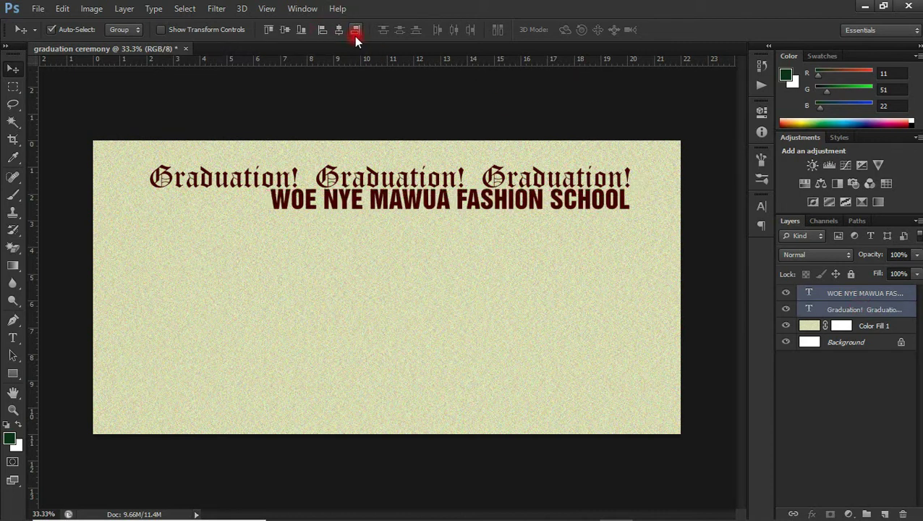
click(224, 234)
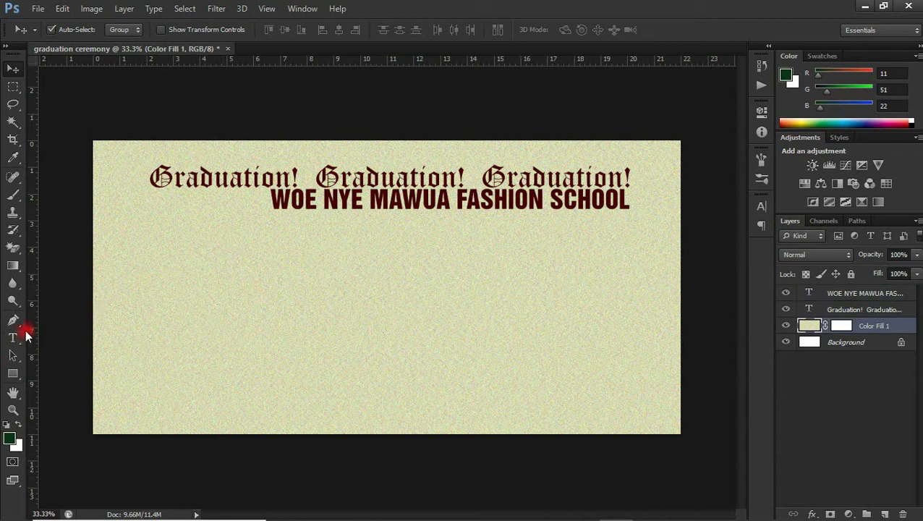
click(12, 338)
Step: Type 'HUMBLY INVITES YOU TO THE GRADUATION CEREMONY OF THE CLASS OF 2020' and commit it
click(204, 312)
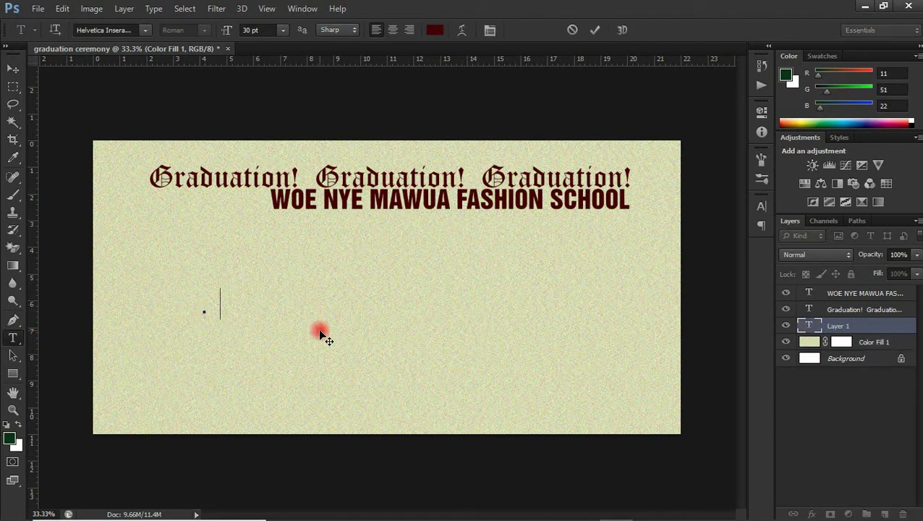
text(HUMBLY INVITES YOU TO THE GRADUATION CEREMONY)
key(ctrl+a)
click(282, 30)
click(260, 159)
click(494, 309)
text(OF )
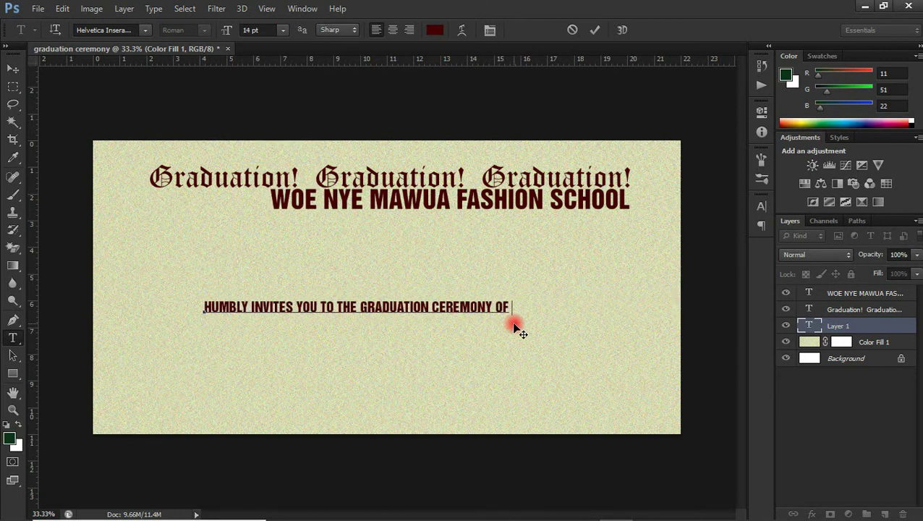
text(THE CLASS )
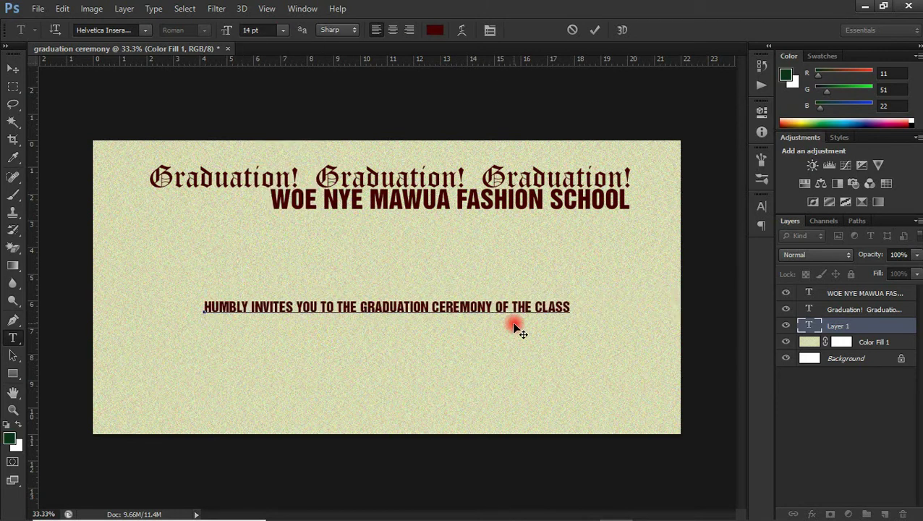
text(OF 2020)
click(13, 68)
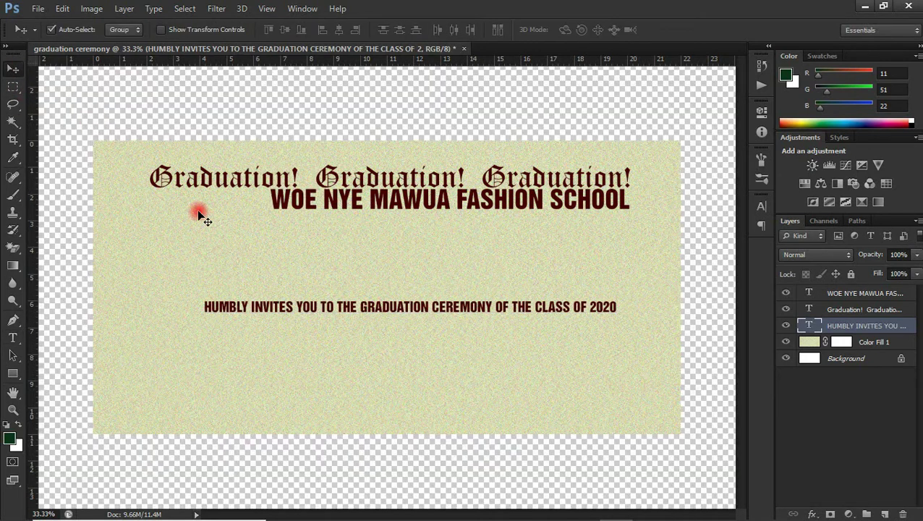
Step: Move the invitation line under the school name and set it to Myriad Pro 11 pt
drag(199, 212, 536, 182)
click(761, 206)
click(651, 213)
text(Tahoma)
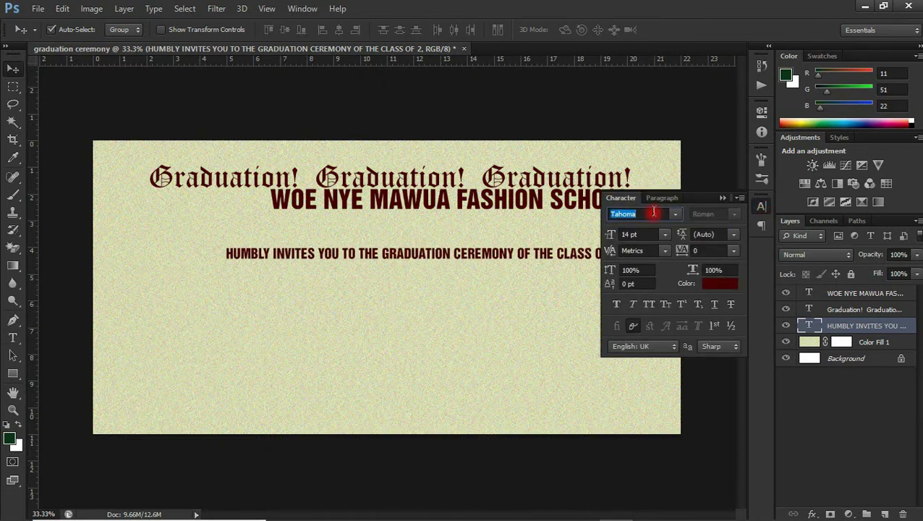
key(Return)
click(644, 213)
text(Myriad Pro)
key(Return)
click(664, 233)
click(654, 318)
drag(741, 195, 714, 189)
drag(577, 224, 620, 217)
click(13, 337)
Step: Move 'THE CLASS OF 2020' onto its own text layer below the invitation line
click(535, 217)
key(ctrl+x)
click(350, 278)
key(ctrl+v)
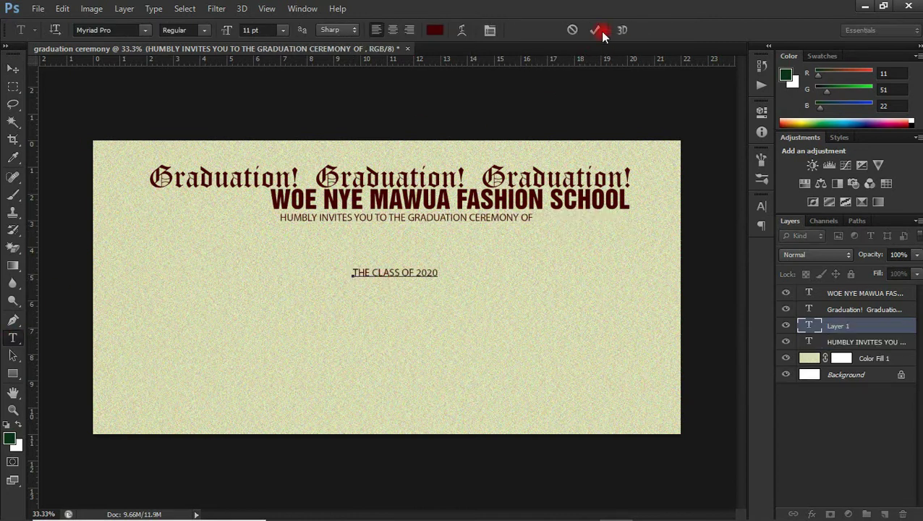
click(603, 31)
key(v)
drag(364, 224, 408, 223)
click(394, 271)
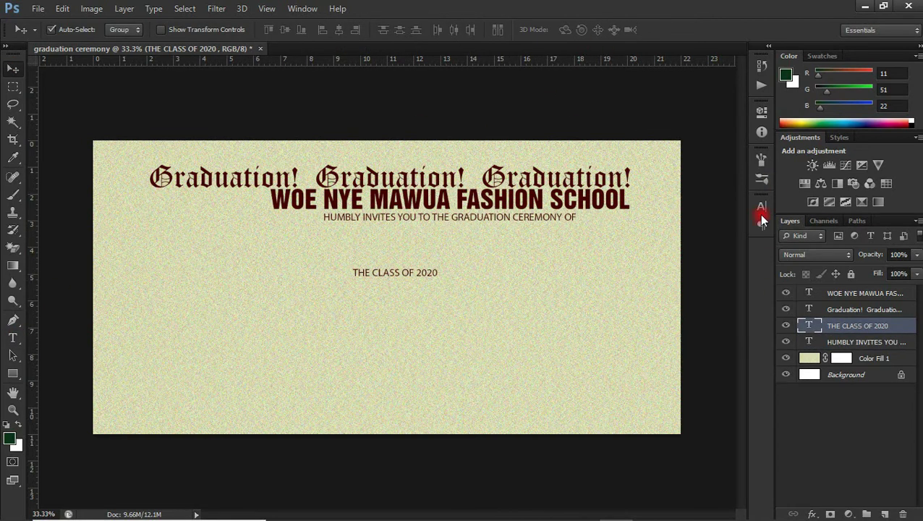
Step: Set THE CLASS OF 2020 to Poppins Black Italic 24 pt and move it up under the invitation line
click(760, 206)
key(t)
click(623, 214)
text(Poppins)
key(Return)
click(734, 213)
click(729, 381)
click(665, 234)
click(650, 389)
key(v)
drag(402, 284, 418, 250)
Step: Make the HUMBLY INVITES YOU invitation line Bold
click(440, 215)
click(734, 213)
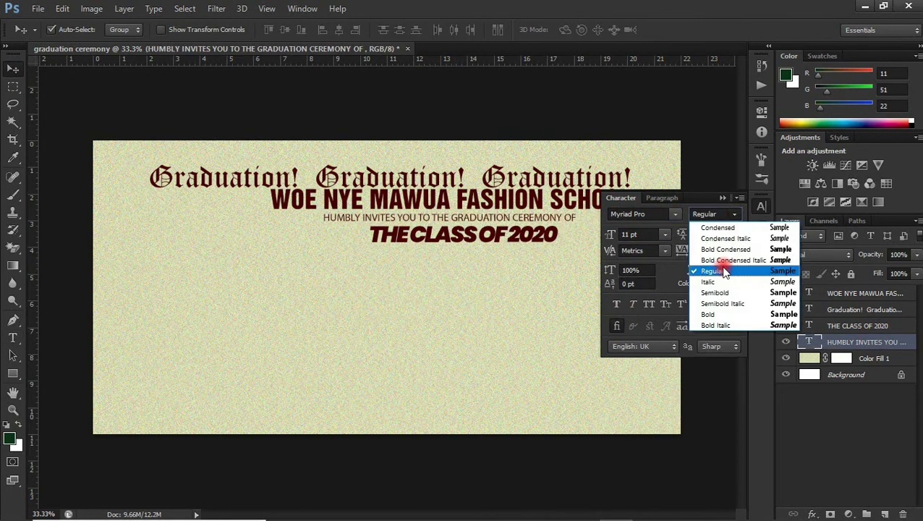
click(715, 316)
click(722, 198)
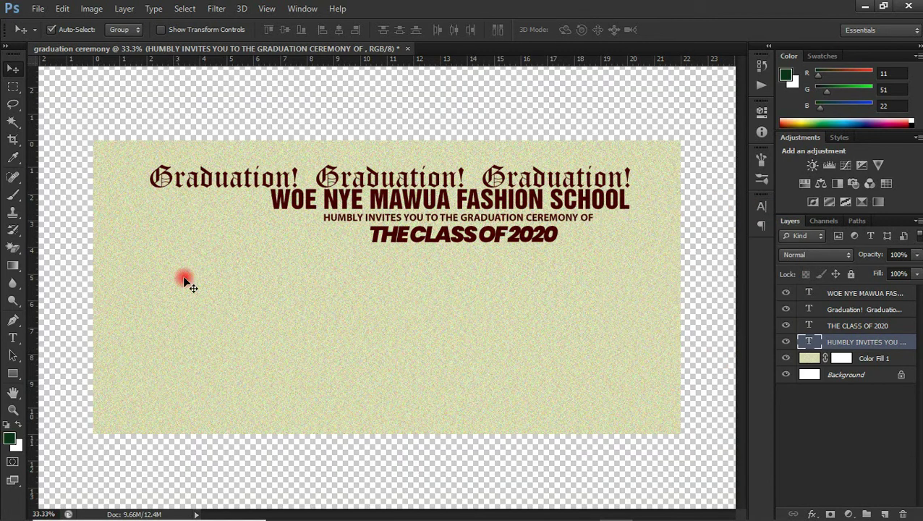
Step: Add a new text line on the card's left reading 'Mr / Mrs :' followed by a long underscore line
key(t)
click(159, 308)
click(107, 32)
key(Return)
text(Mr /)
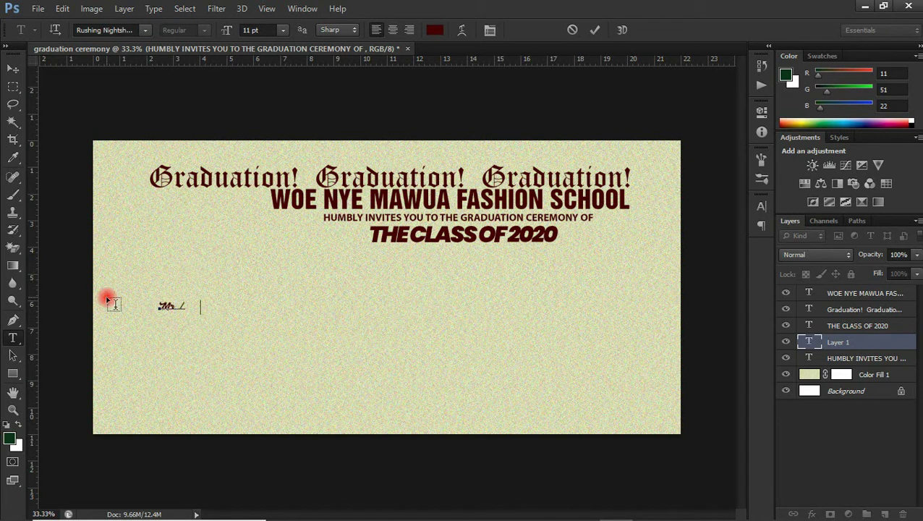
text( Mrs : ________________________________________________________________________________________________________________________)
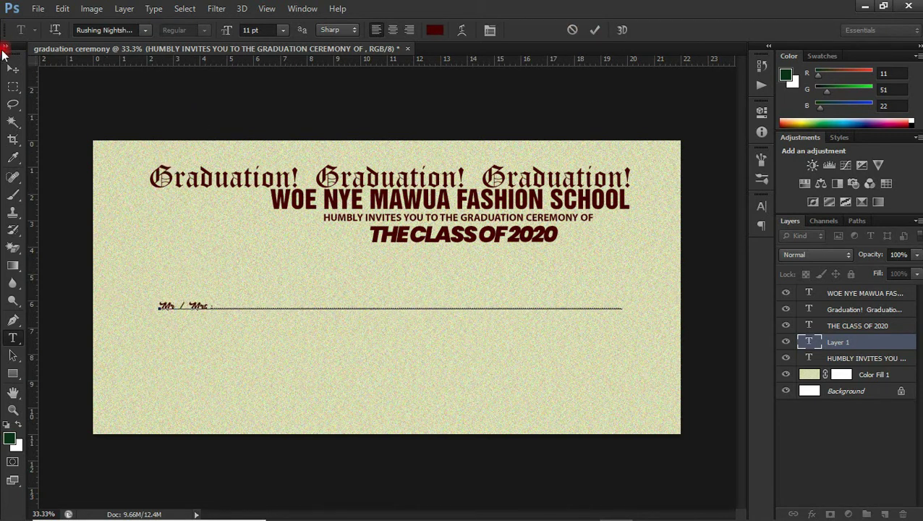
Step: Set the Mr / Mrs line to 14 pt and nudge it slightly right and down
click(13, 67)
click(761, 206)
drag(226, 305, 192, 278)
key(t)
click(629, 282)
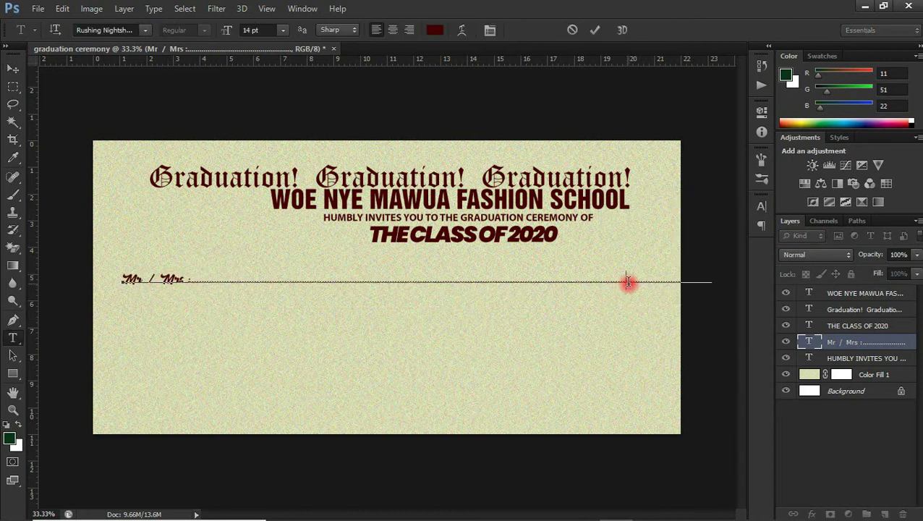
click(12, 67)
drag(190, 279, 208, 284)
Step: Duplicate the Mr / Mrs line below it and change the copy's label to 'Amount'
key(alt+shift+Down)
key(alt+shift+Down)
key(alt+shift+Down)
key(alt+shift+Down)
key(alt+shift+Down)
key(alt+shift+Down)
key(alt+shift+Down)
key(alt+shift+Down)
key(alt+shift+Down)
key(alt+shift+Down)
key(alt+shift+Down)
key(alt+shift+Down)
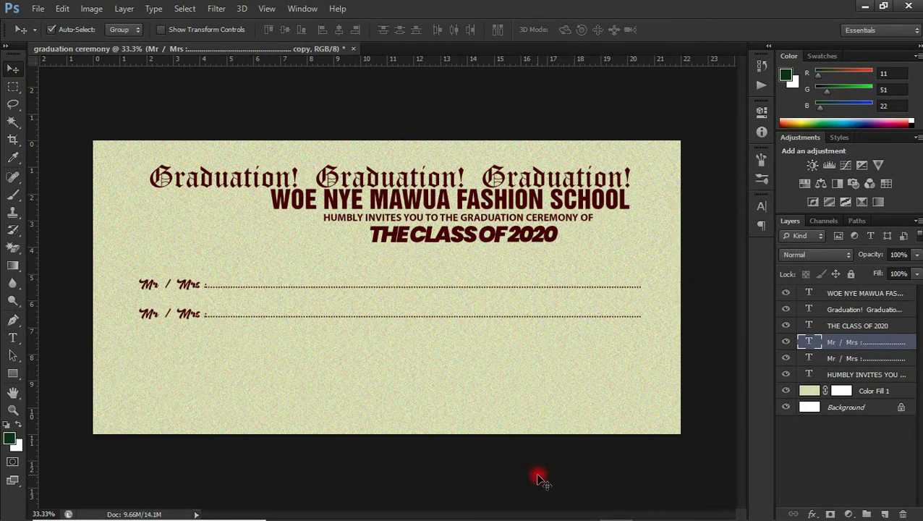
key(t)
drag(162, 316, 204, 319)
key(BackSpace)
key(BackSpace)
text(Amount)
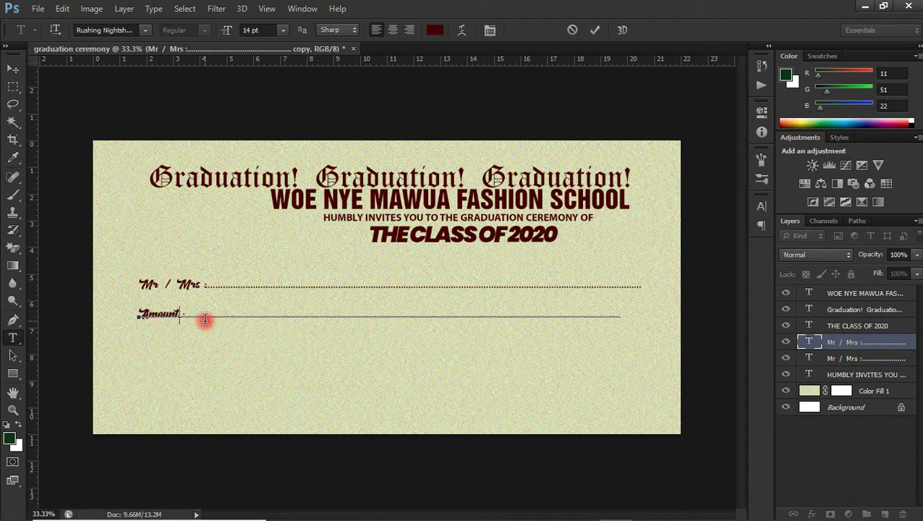
click(13, 68)
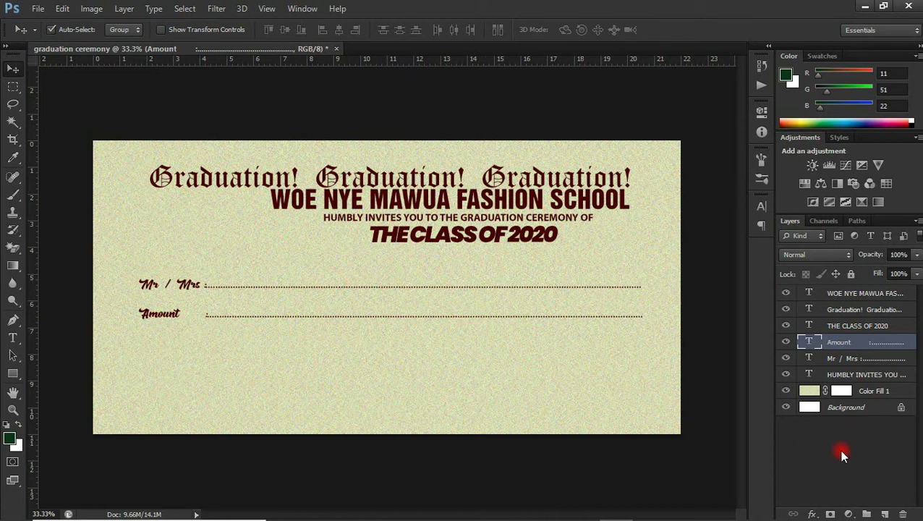
Step: Group the school name, Graduation, HUMBLY INVITES YOU and THE CLASS OF 2020 layers as 'front viwe'
click(875, 331)
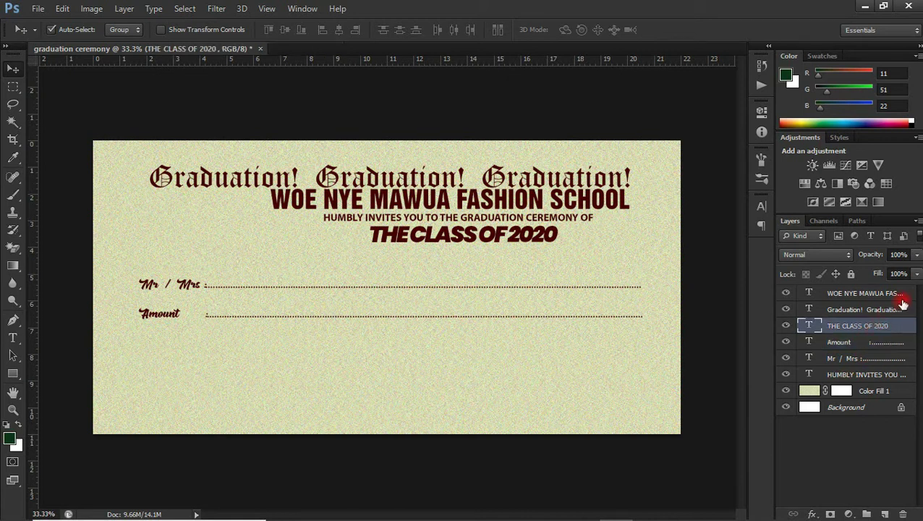
shift+click(877, 298)
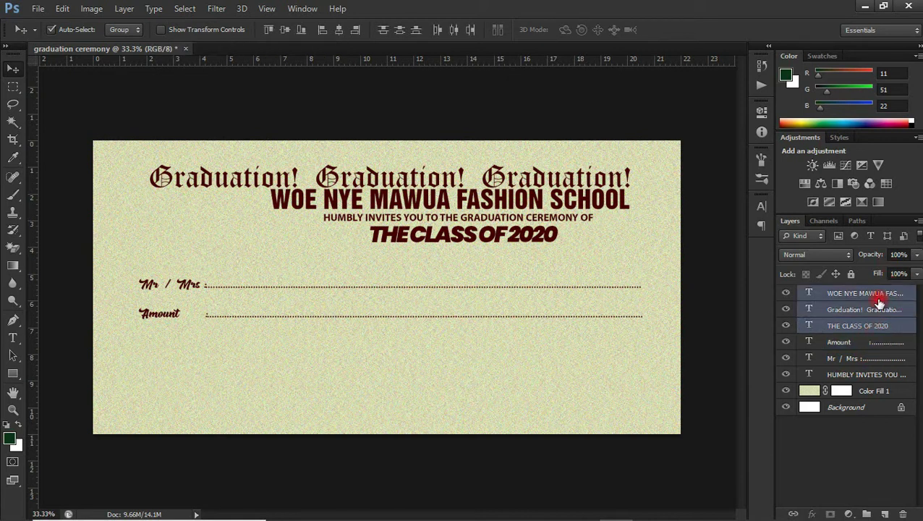
ctrl+click(865, 373)
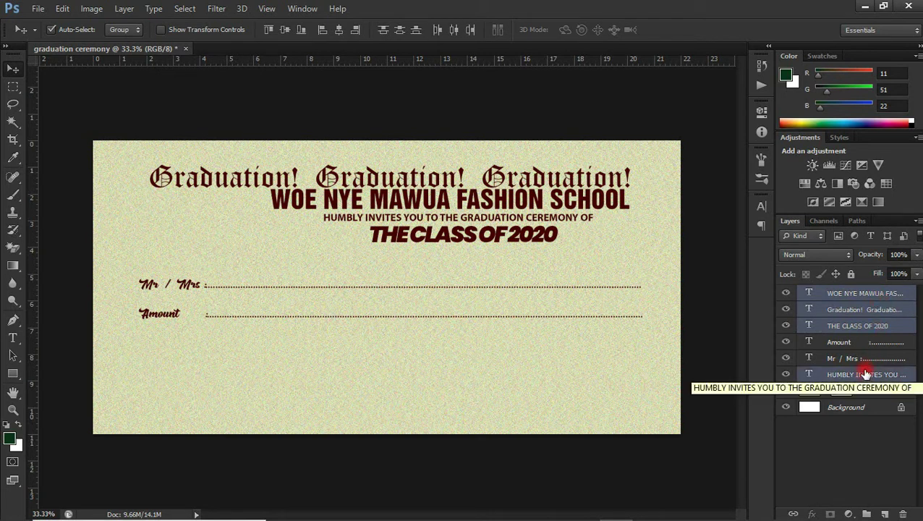
click(865, 373)
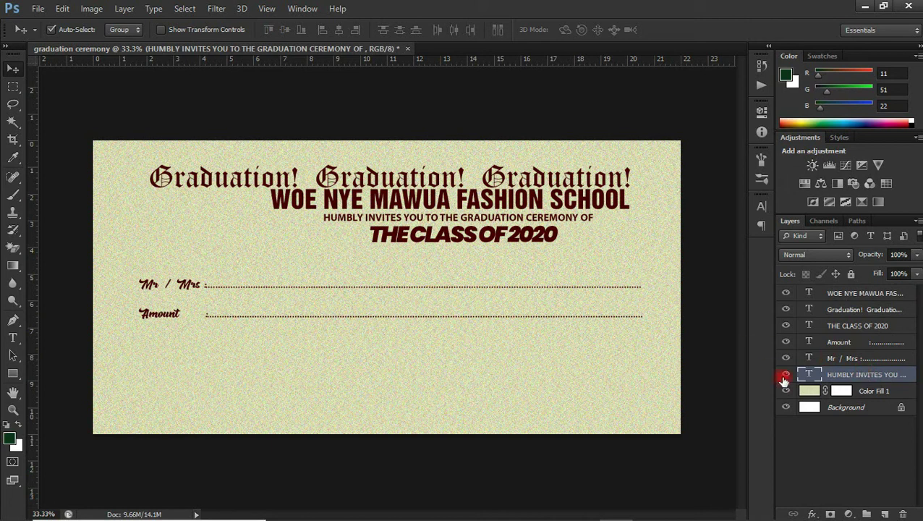
click(891, 299)
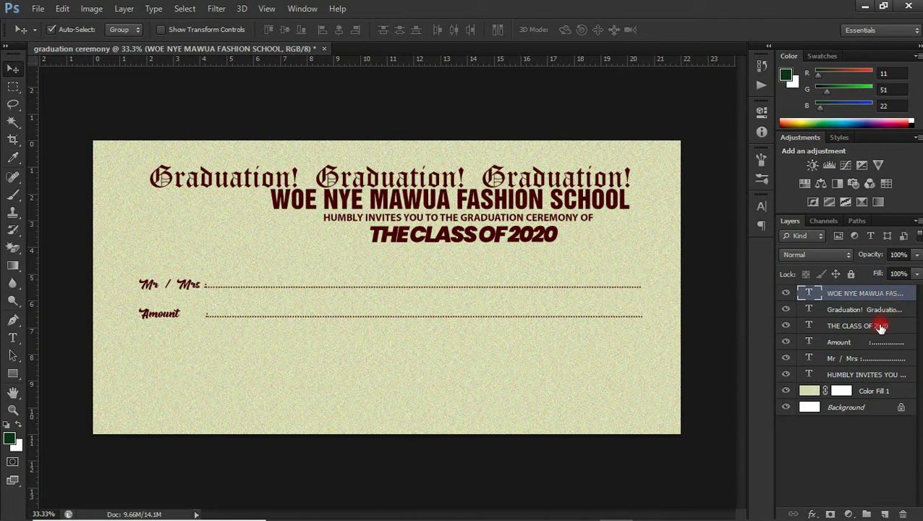
shift+click(880, 328)
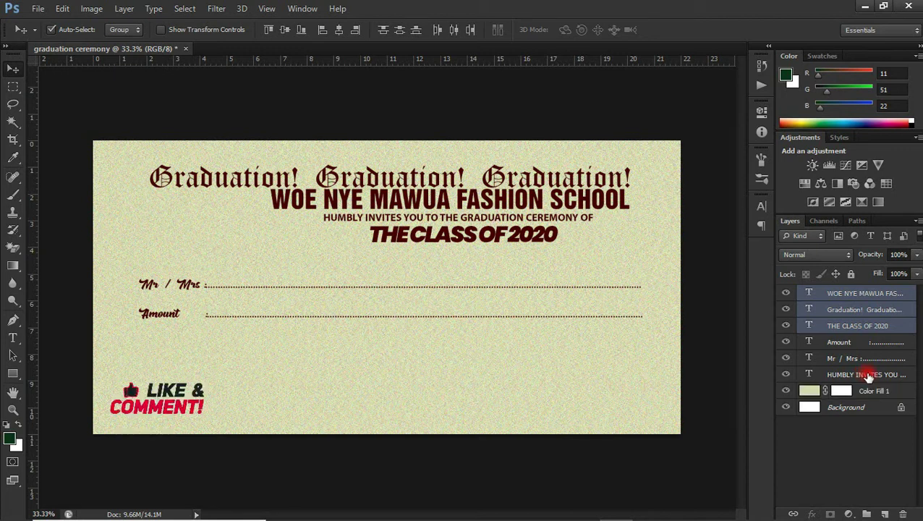
ctrl+click(867, 377)
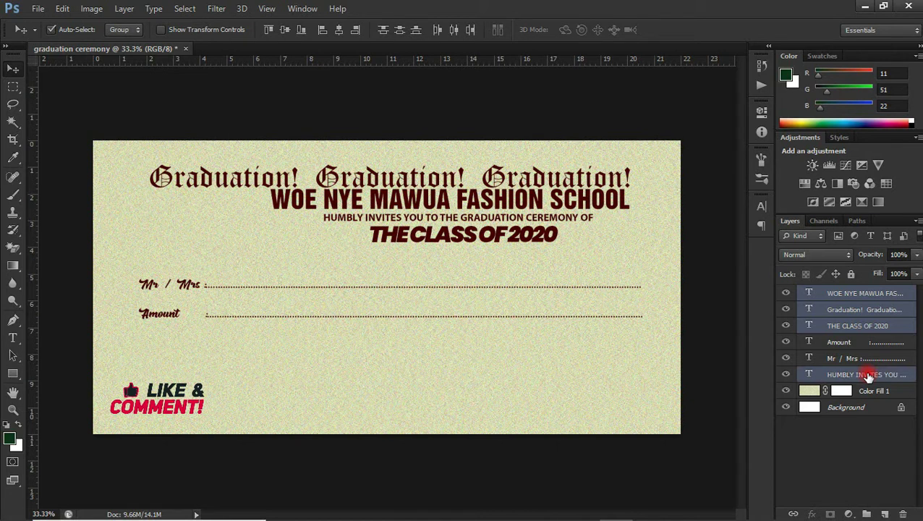
key(ctrl+g)
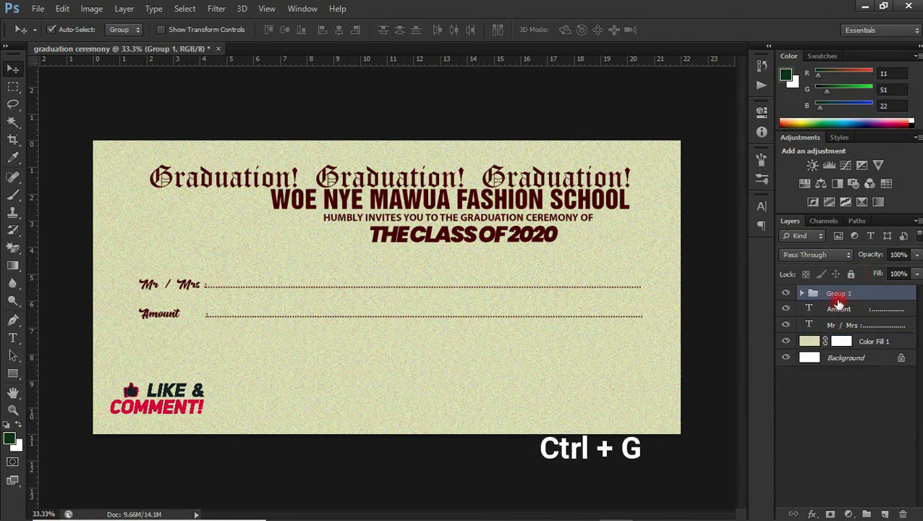
double_click(836, 295)
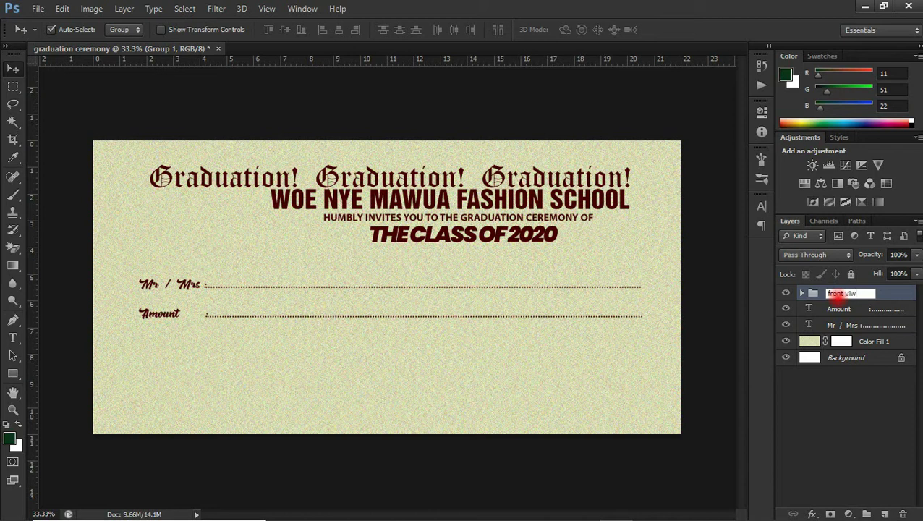
key(Return)
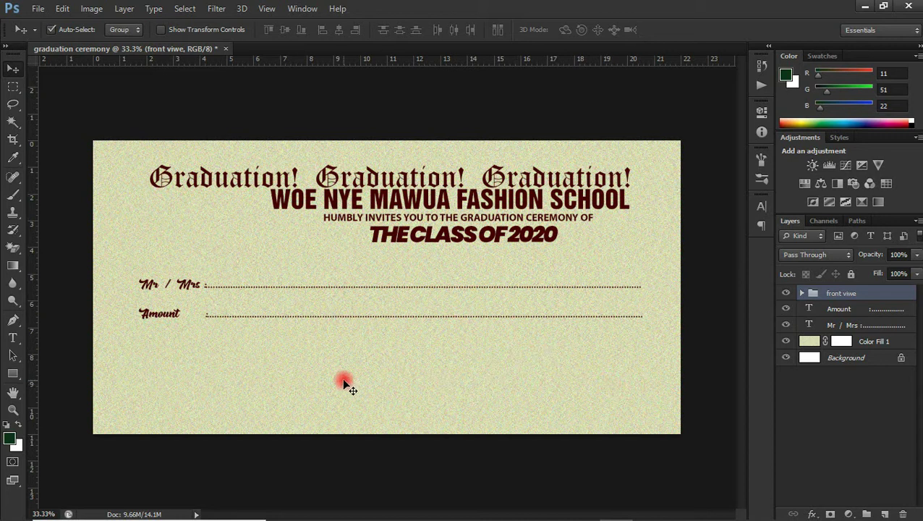
Step: Drag swirl-designs-png from the wish list folder onto the invitation card
mouse_move(387, 515)
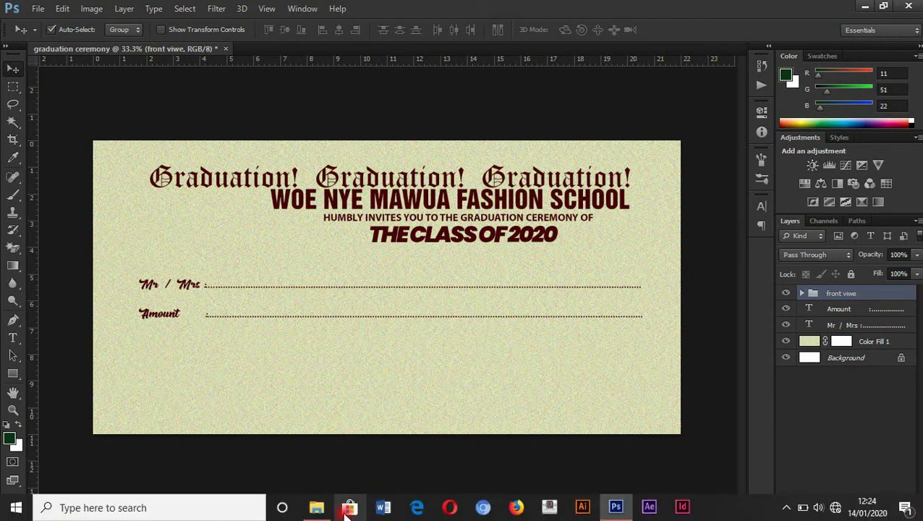
click(323, 509)
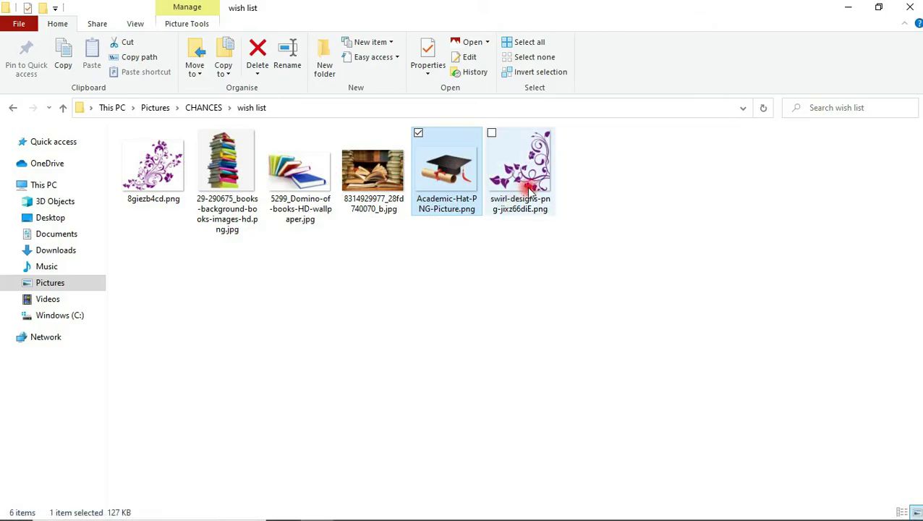
drag(538, 186, 548, 362)
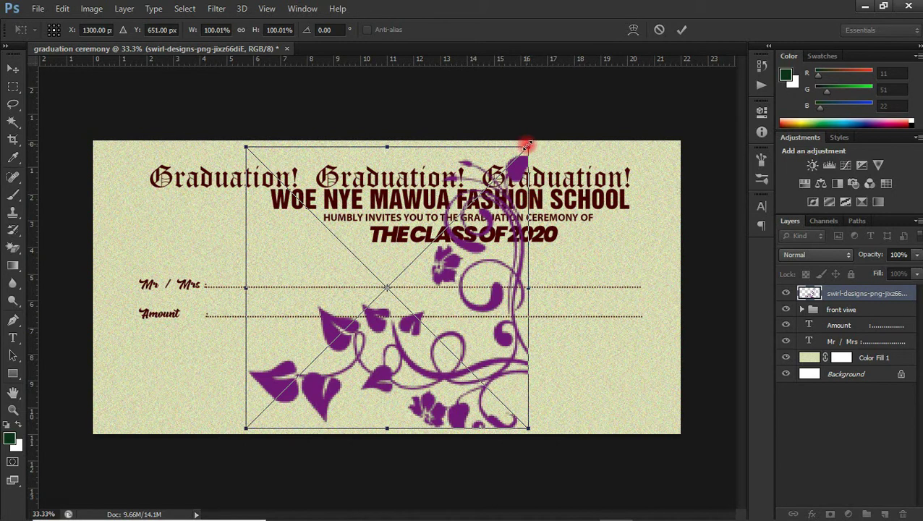
Step: Scale the swirl to about 75%, flip it horizontally and rotate it about 72° into the top-left corner
drag(526, 146, 470, 230)
key(Return)
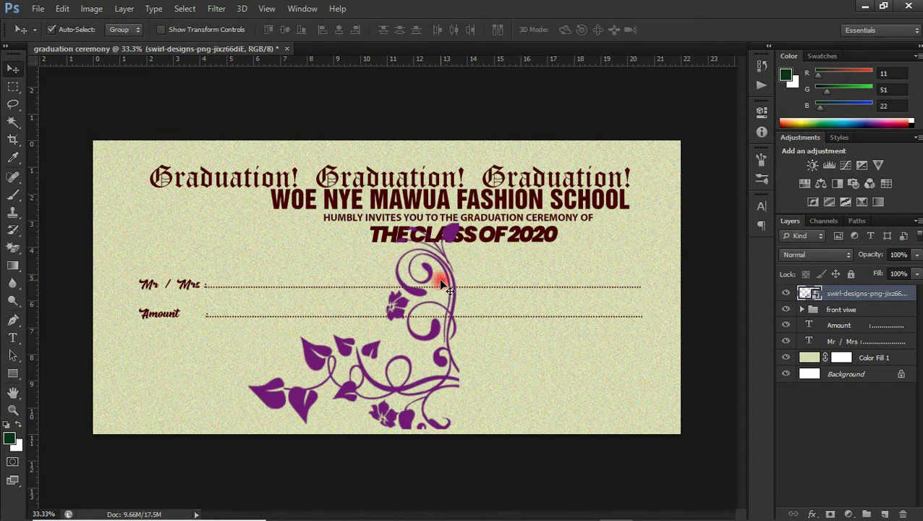
key(ctrl+t)
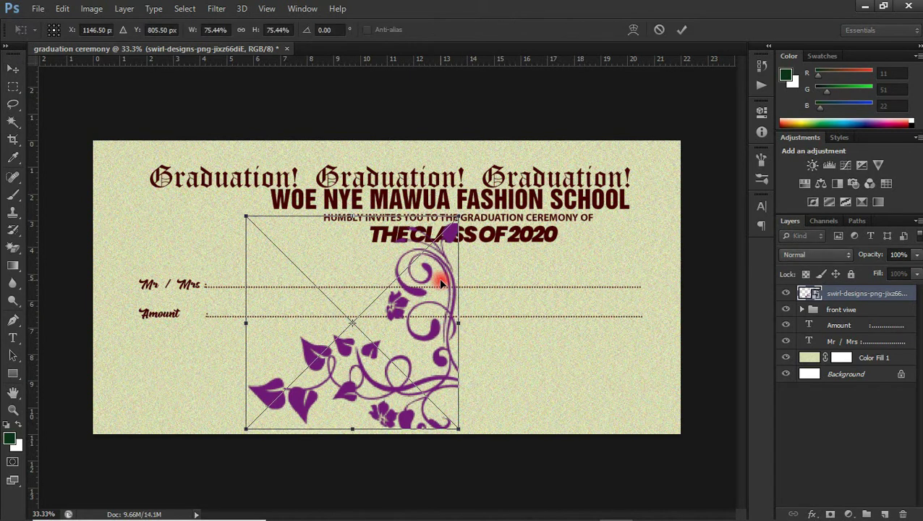
right_click(441, 282)
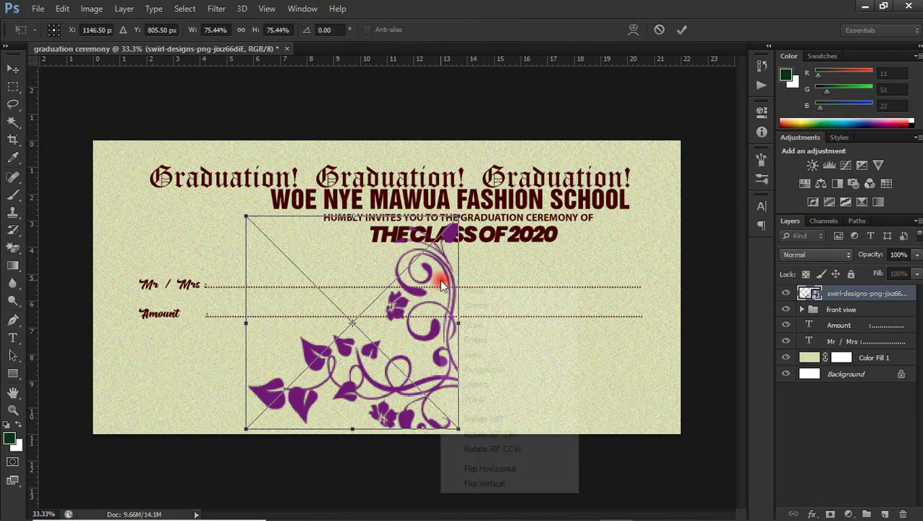
click(480, 468)
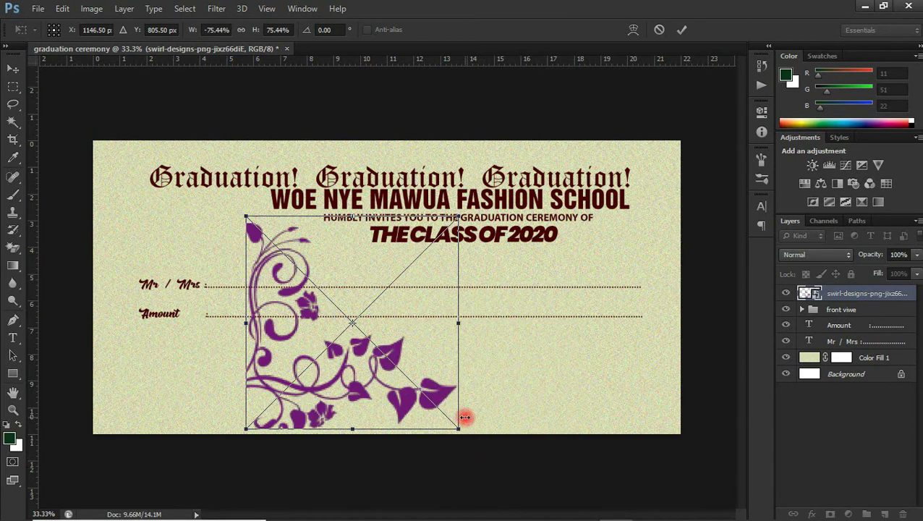
drag(438, 405, 403, 366)
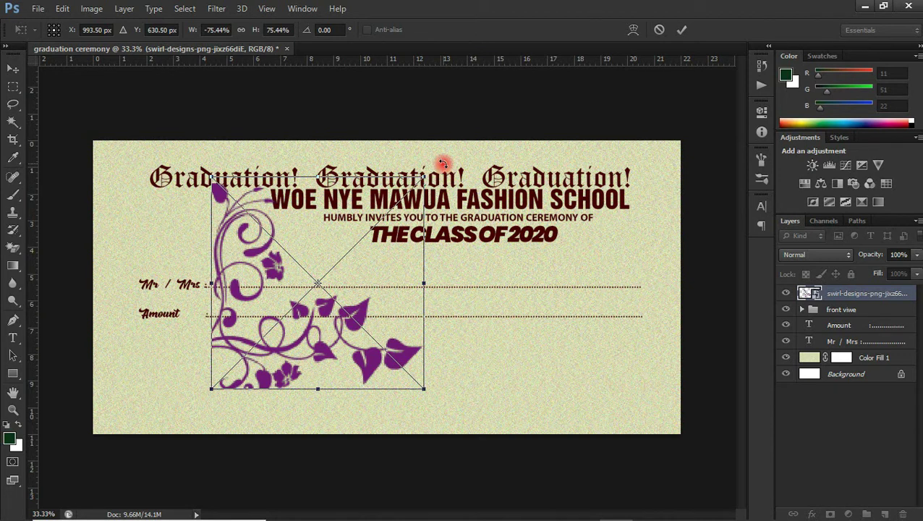
drag(442, 163, 478, 369)
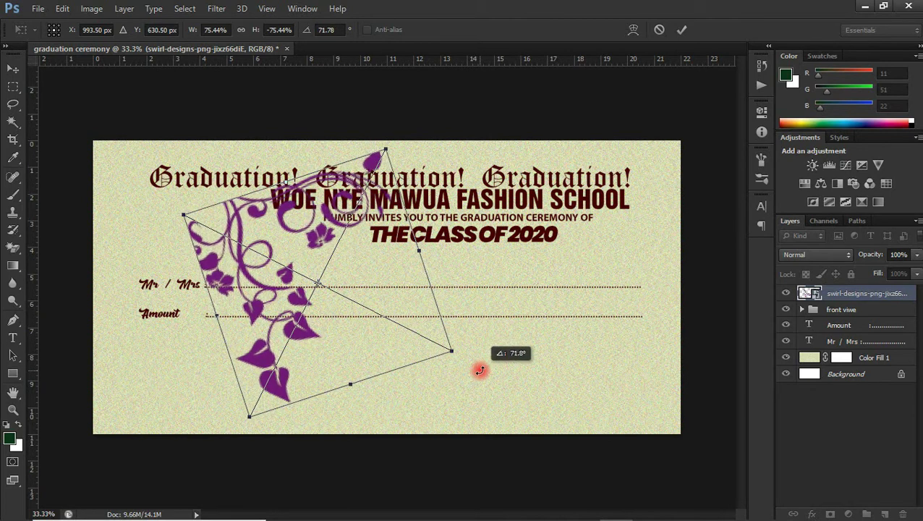
drag(344, 284, 279, 278)
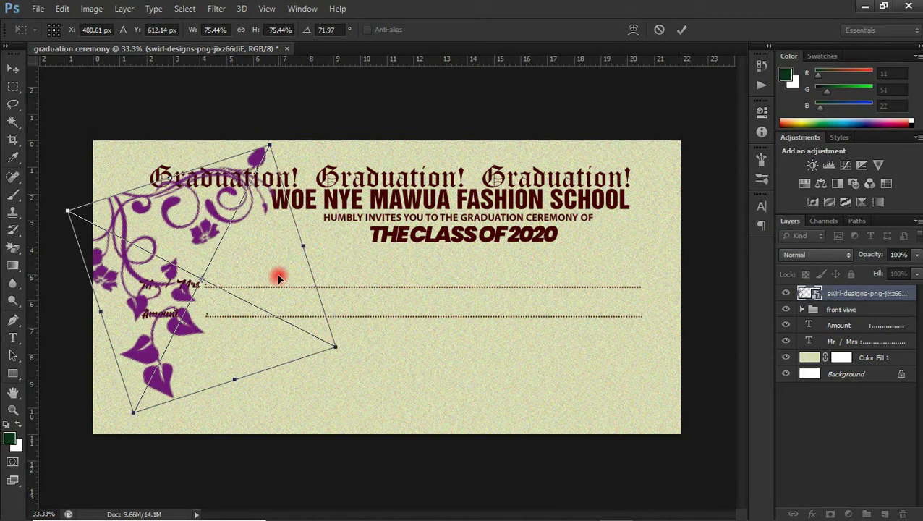
key(Return)
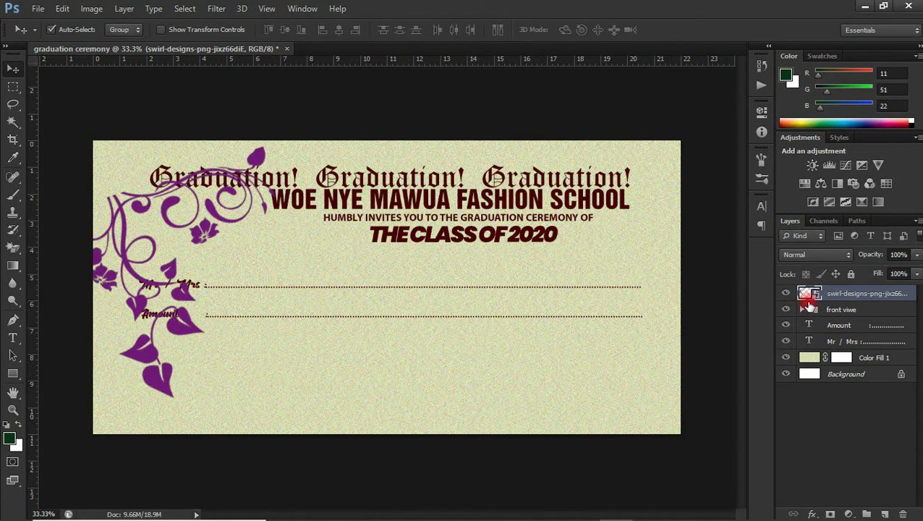
Step: Place the swirl layer beneath Mr / Mrs, give it a white Color Overlay, and slide it up the left edge
drag(808, 305, 793, 346)
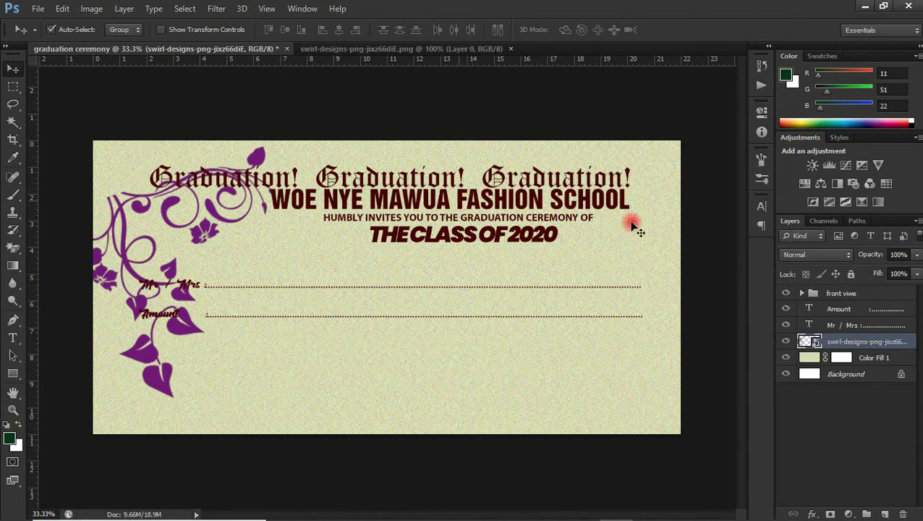
right_click(856, 346)
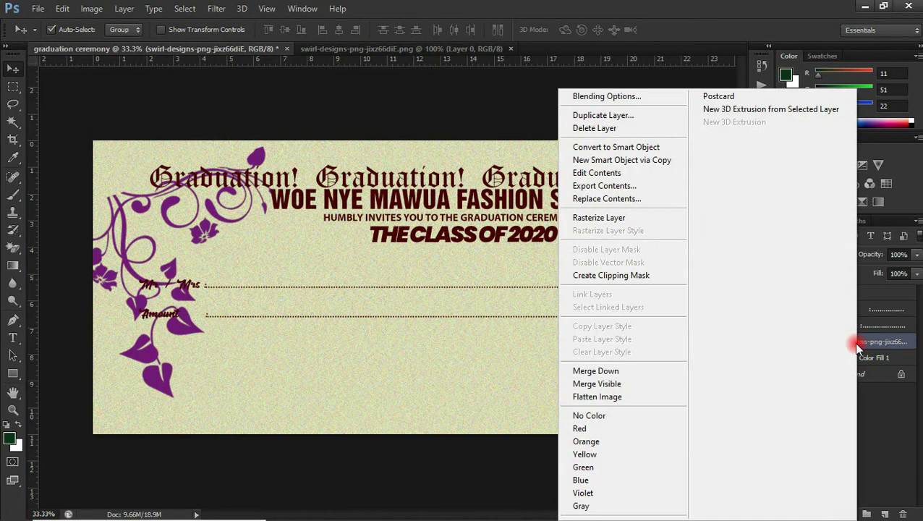
click(628, 99)
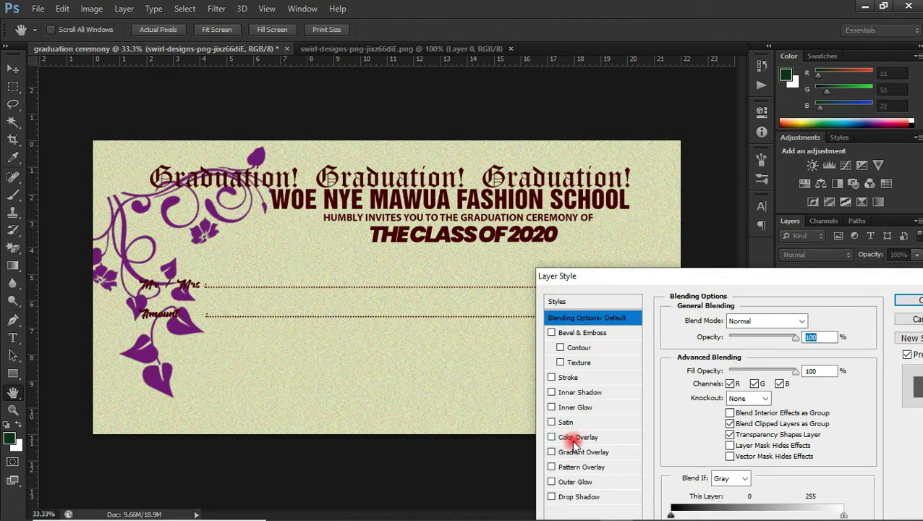
click(572, 437)
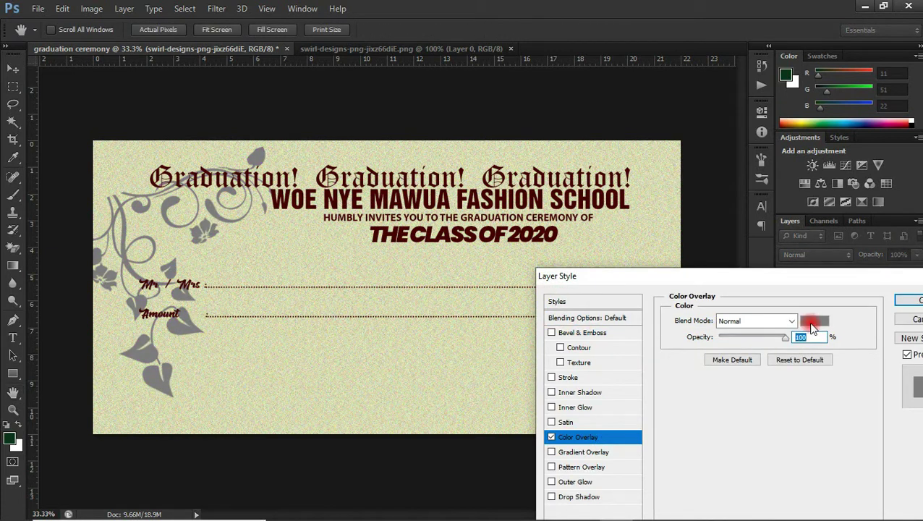
click(810, 321)
drag(616, 186, 593, 141)
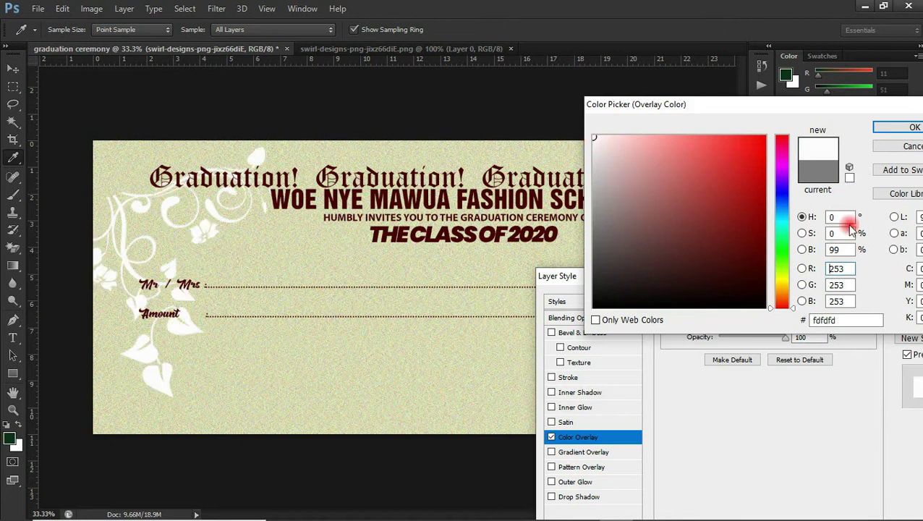
click(914, 128)
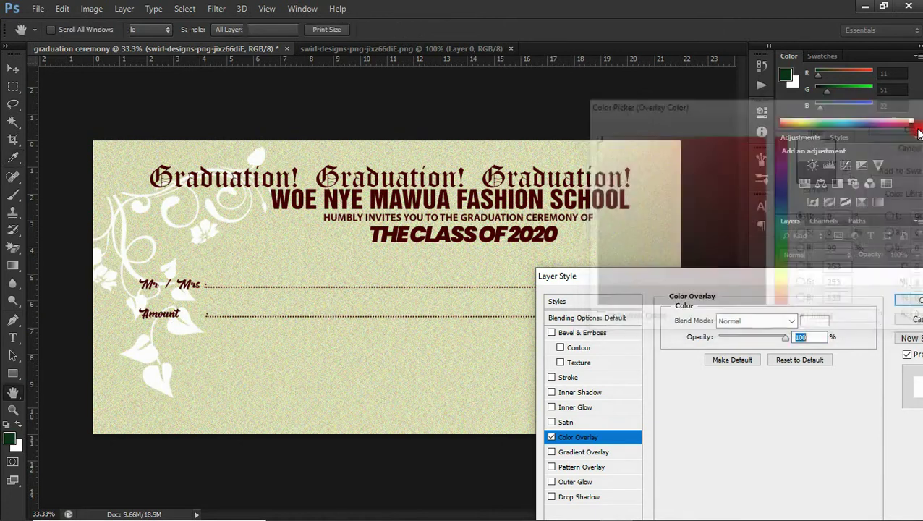
click(906, 299)
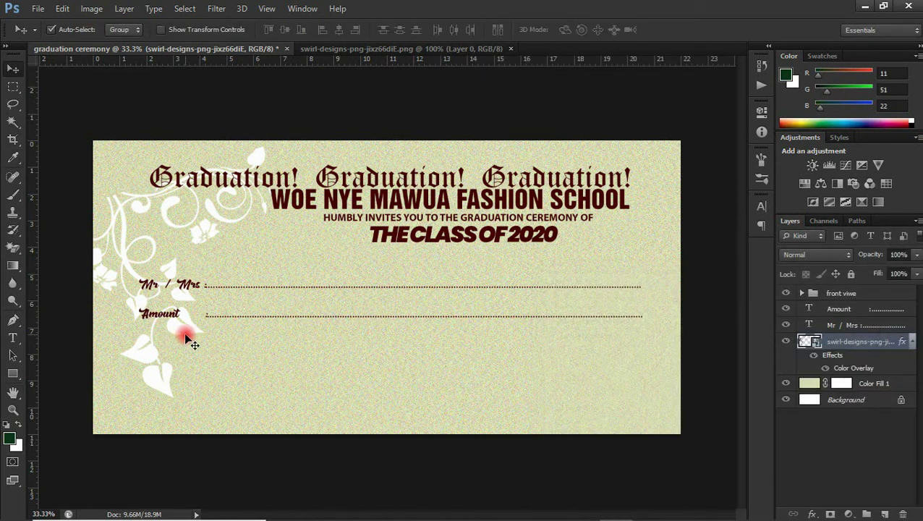
drag(186, 334, 165, 330)
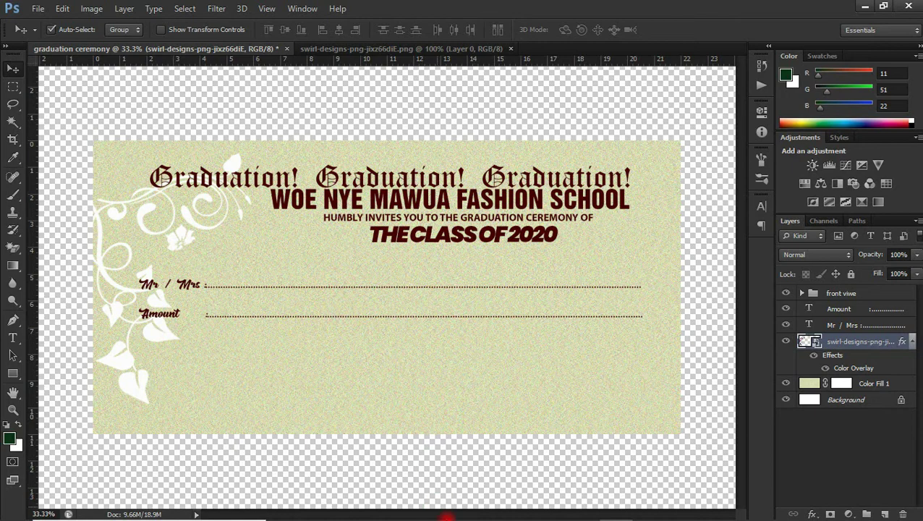
mouse_move(446, 517)
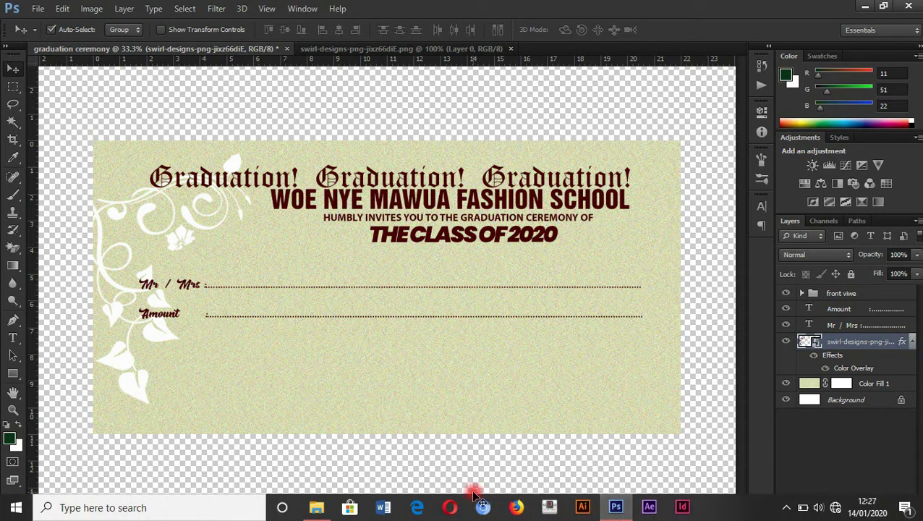
Step: Drag 8giezb4cd.png from the wish list folder into the invitation
click(316, 507)
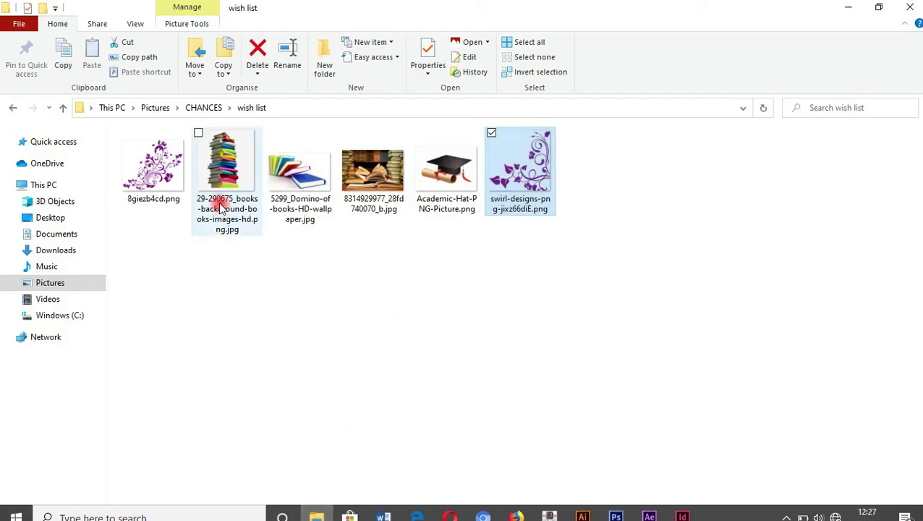
drag(153, 166, 634, 384)
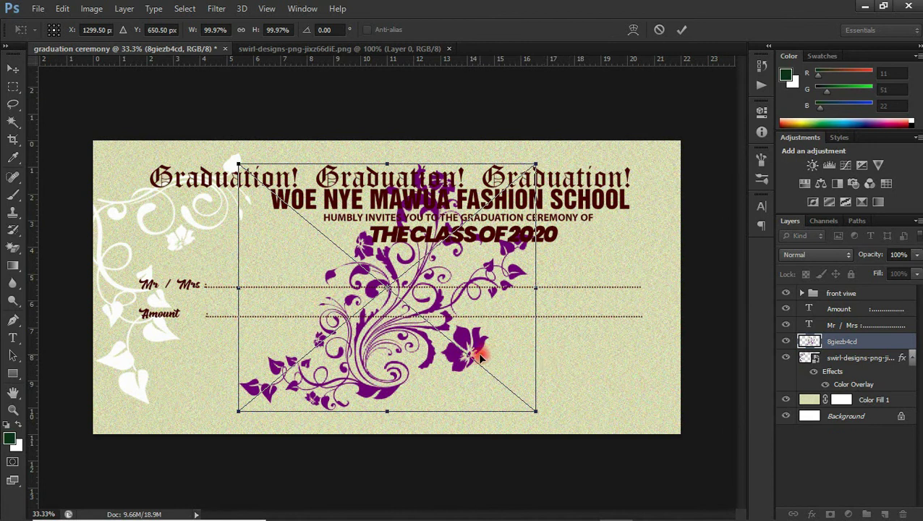
Step: Flip the 8giezb4cd floral horizontally, rotate it about 67°, and shrink it into the bottom-right corner
right_click(432, 337)
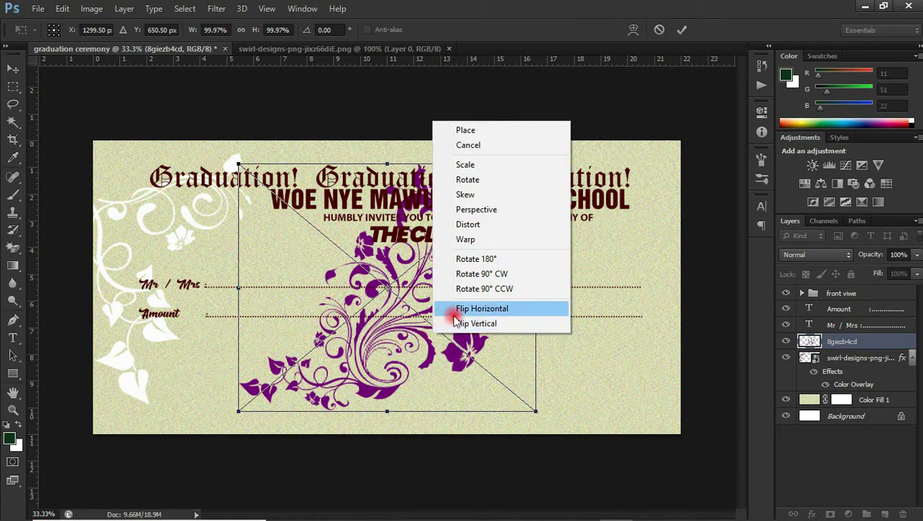
click(484, 309)
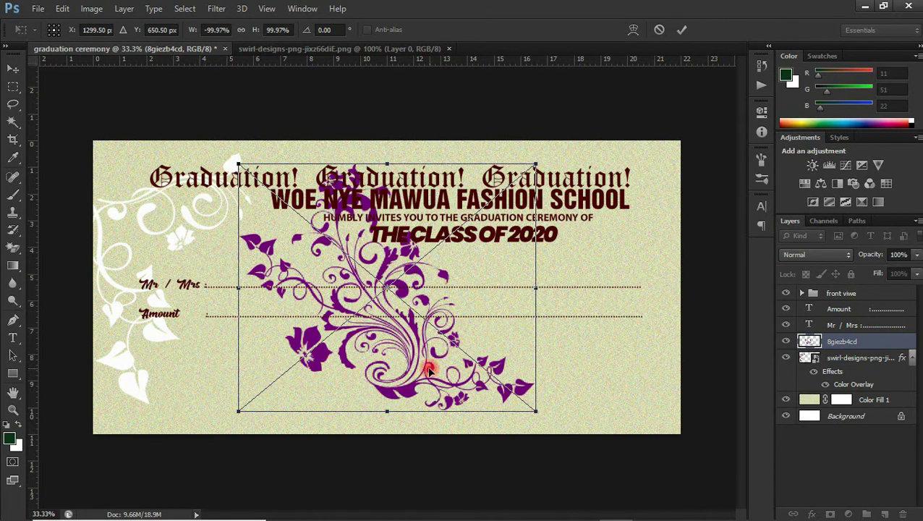
drag(419, 371, 602, 417)
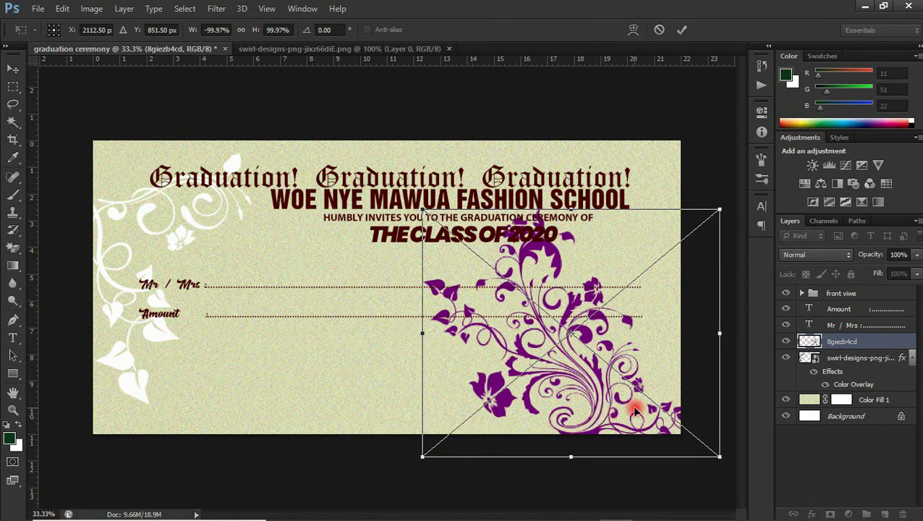
drag(728, 206, 725, 418)
drag(569, 369, 607, 394)
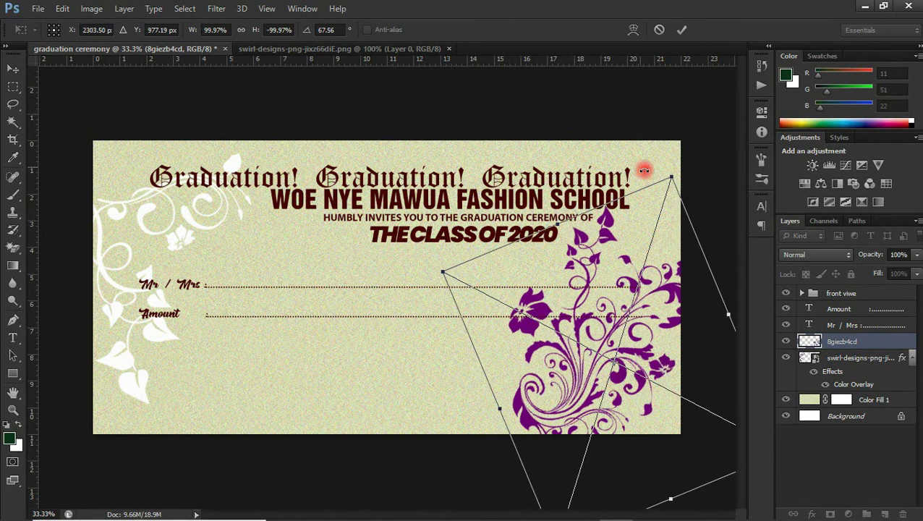
drag(670, 174, 663, 211)
key(Return)
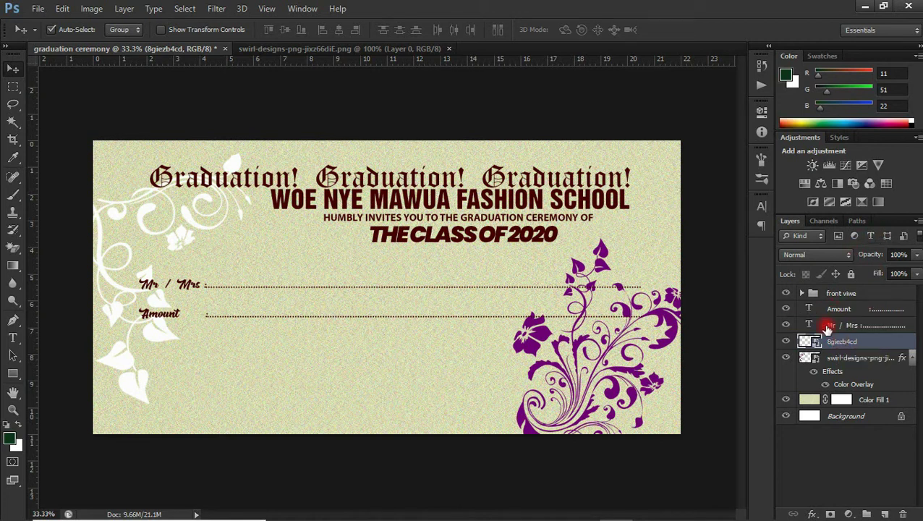
Step: Give the 8giezb4cd floral layer a near-white fcfcfc Color Overlay
right_click(850, 341)
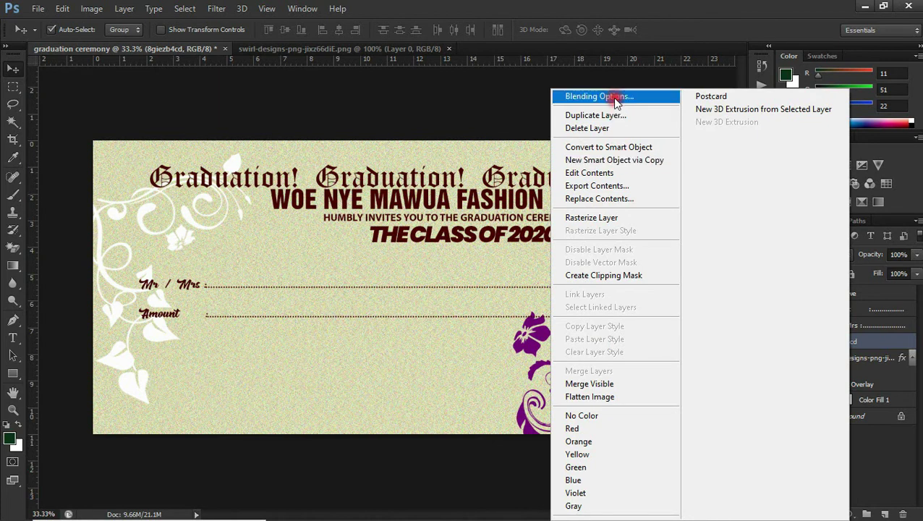
click(626, 95)
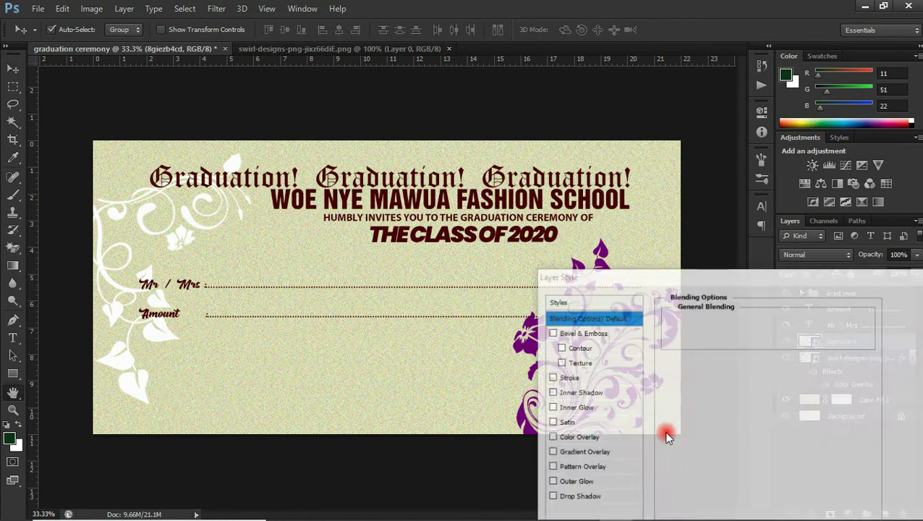
click(583, 438)
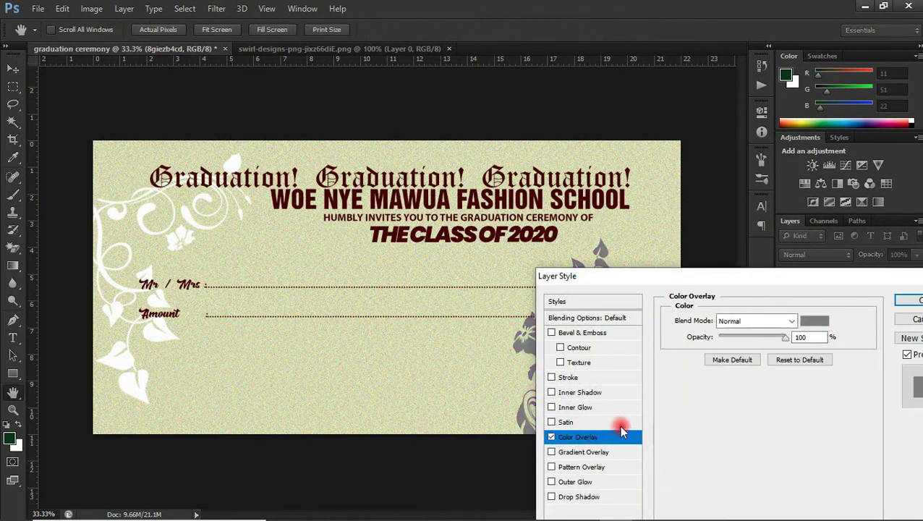
click(815, 322)
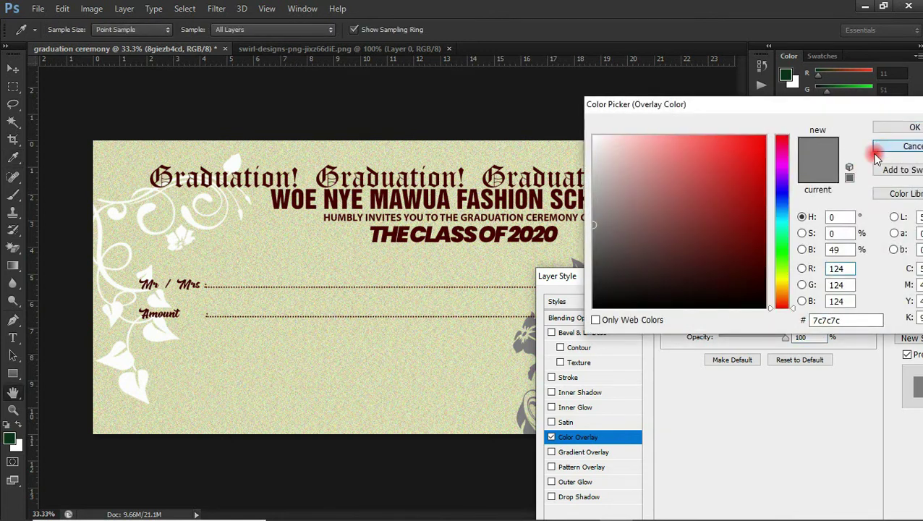
click(884, 147)
drag(834, 196, 753, 194)
click(815, 241)
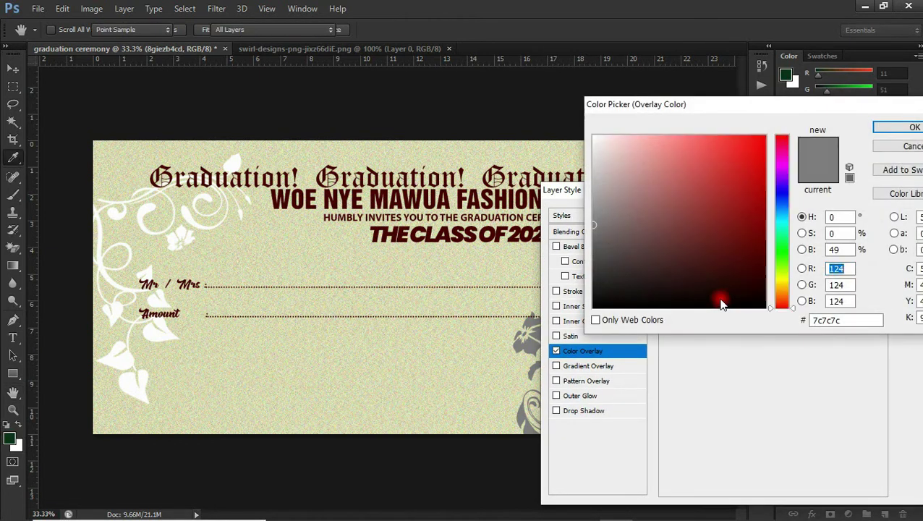
drag(619, 153, 586, 138)
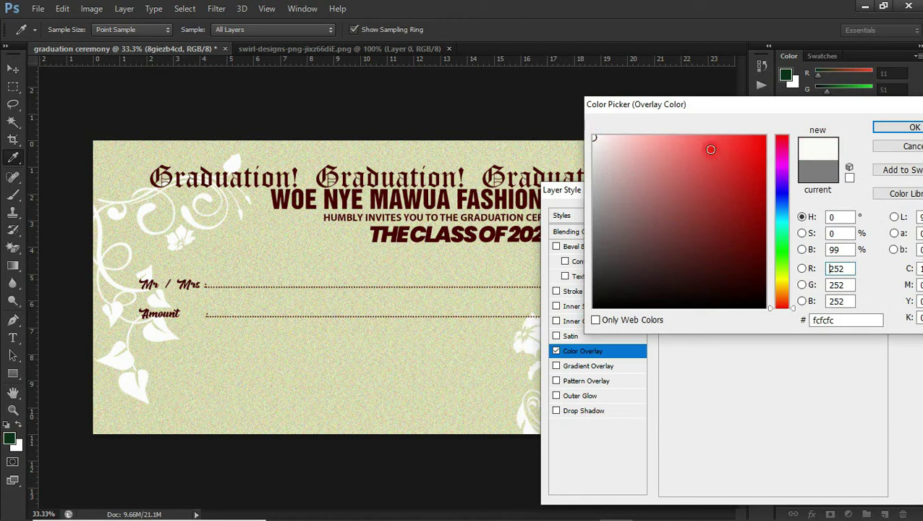
click(883, 127)
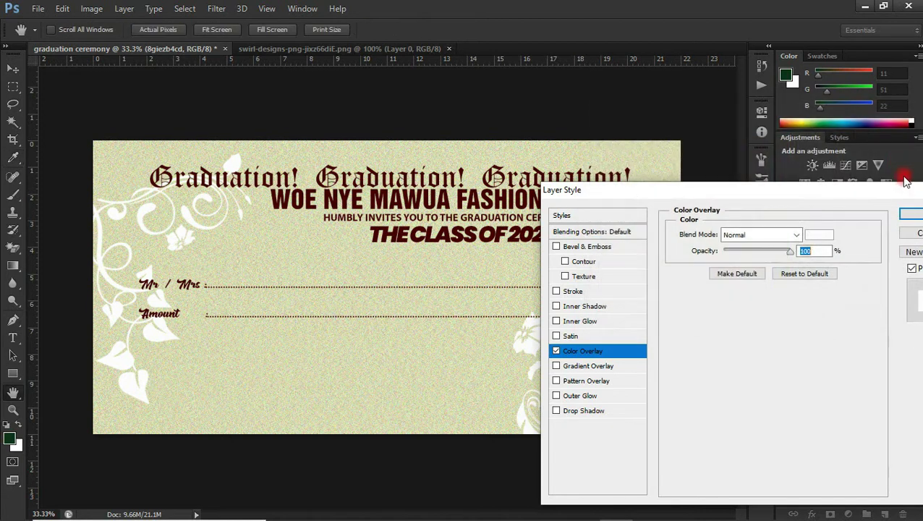
click(909, 212)
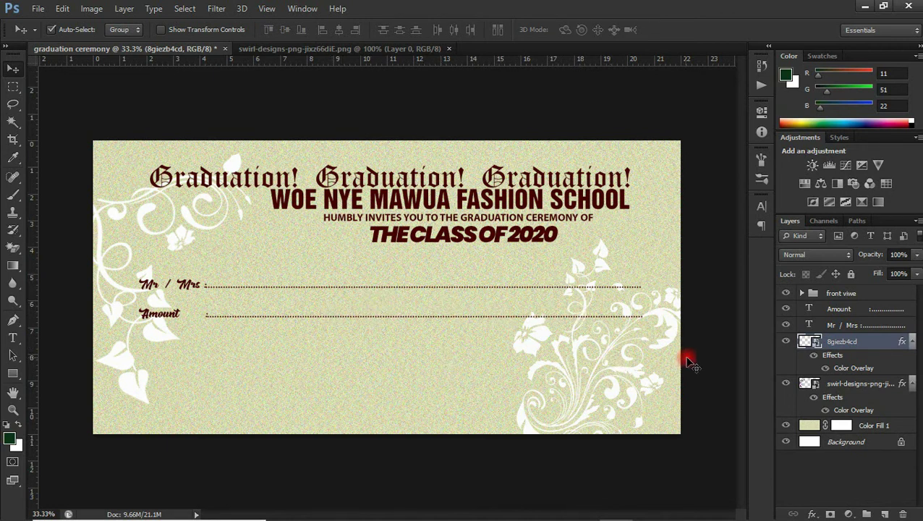
Step: Group the Amount, Mr / Mrs and both floral layers into a group named floral
click(845, 387)
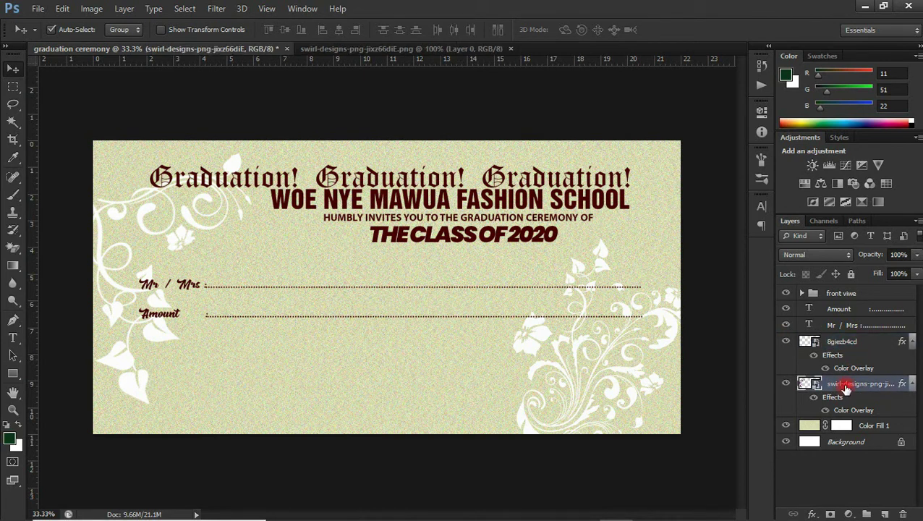
click(859, 311)
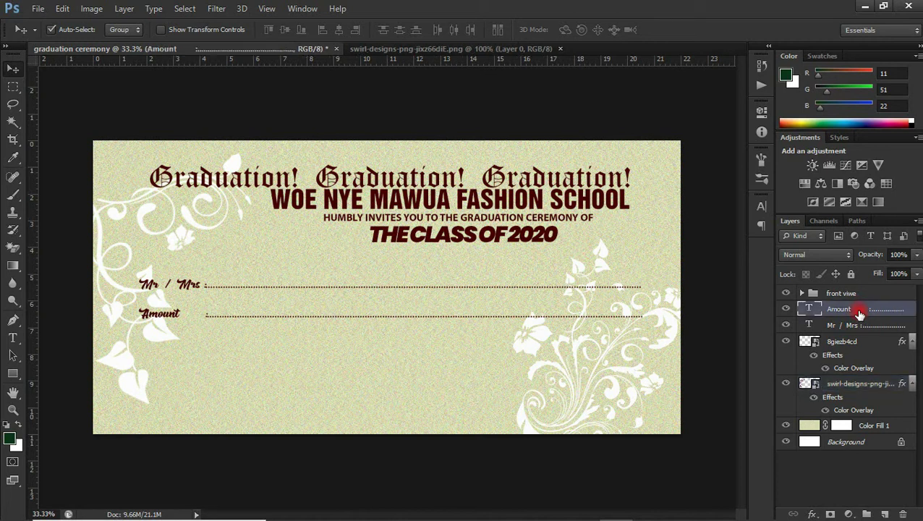
shift+click(845, 387)
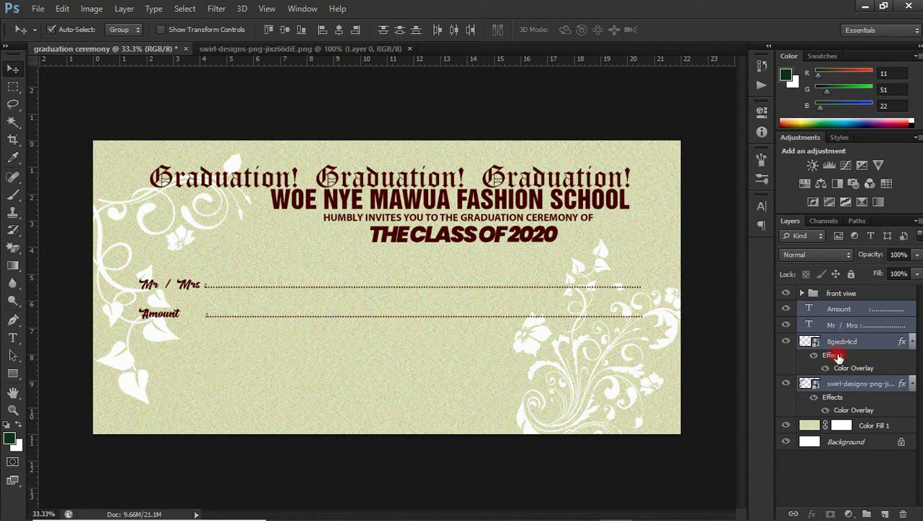
key(ctrl+g)
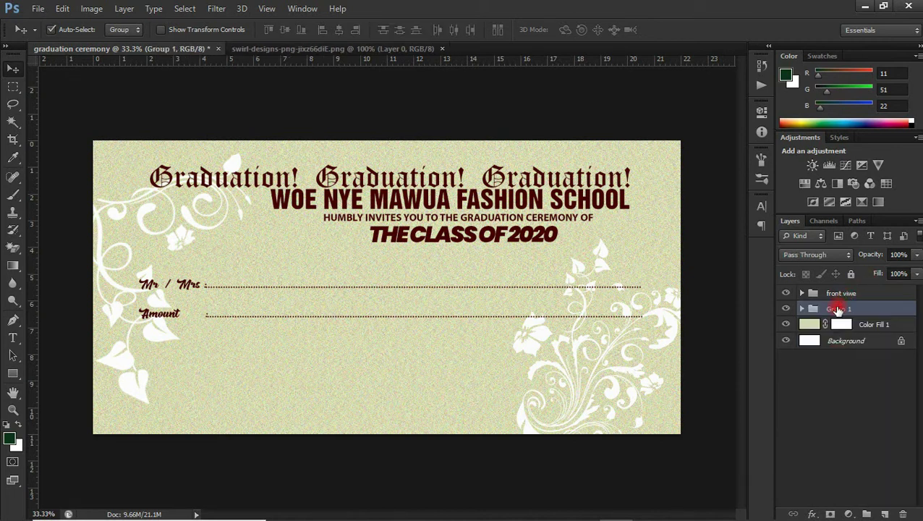
double_click(837, 309)
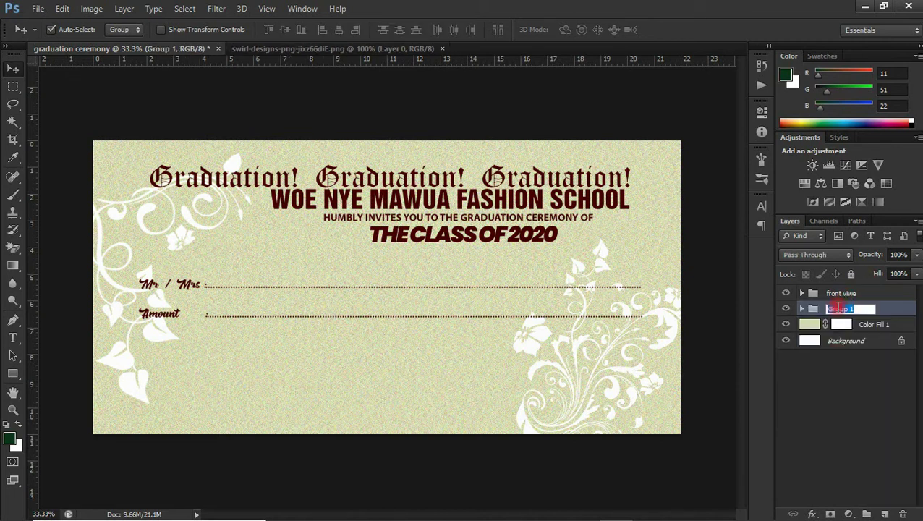
text(b)
text(loral)
key(Return)
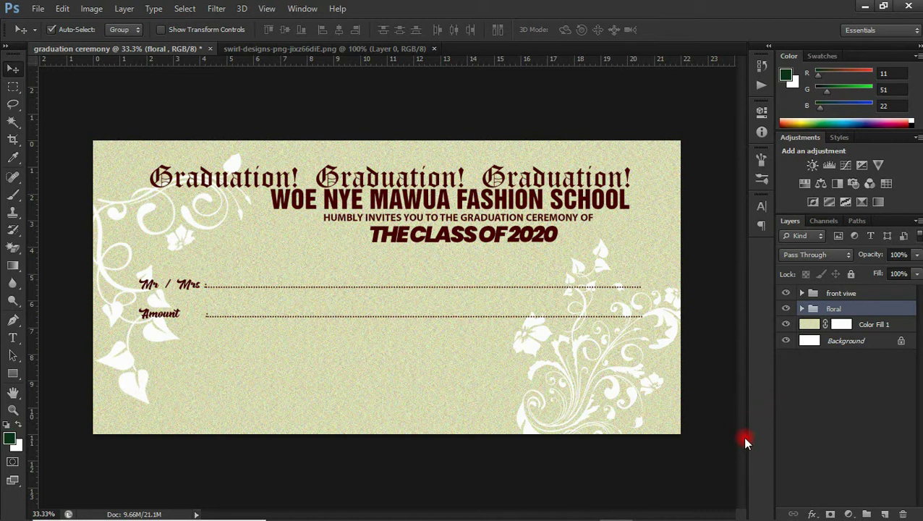
Step: Add the 'Date : 15 th March 2020' and 'Time : 12:30 pm' text lines below the Amount line
key(t)
click(280, 353)
text(Date : 15 th March 2020)
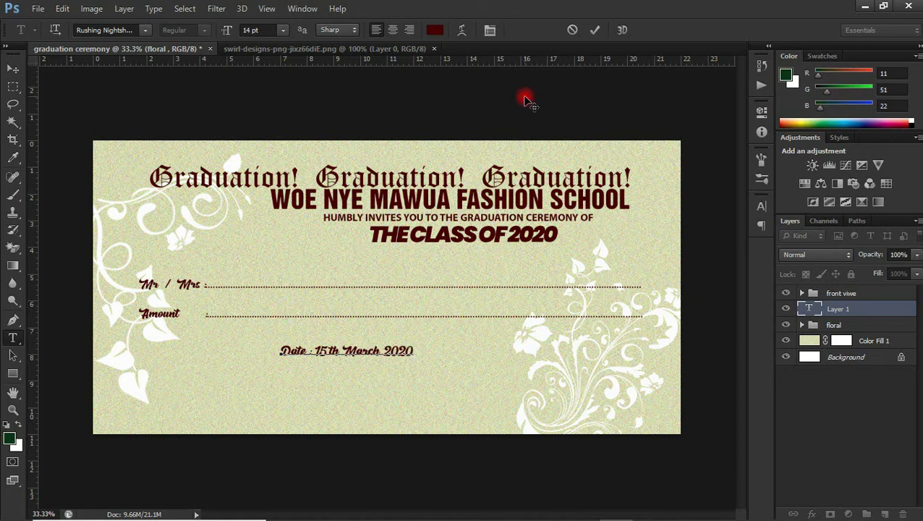
click(366, 379)
text(Time)
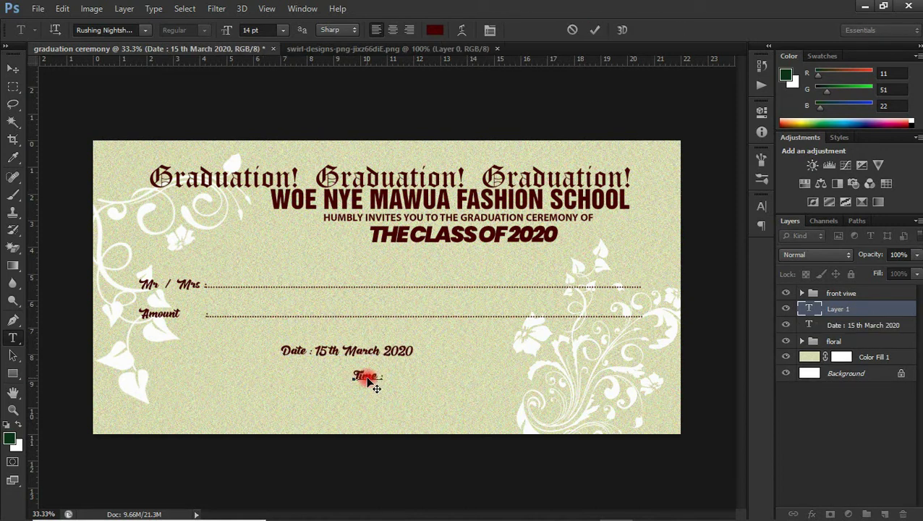
text( : 12:30 pm)
click(595, 30)
Step: Add the 'Venue : Police Fitness Club, Behind the Police Headquatre' line and an RSVP line with two contact numbers
click(318, 409)
text(Venue)
text( : Police Fitness Club, Behind the )
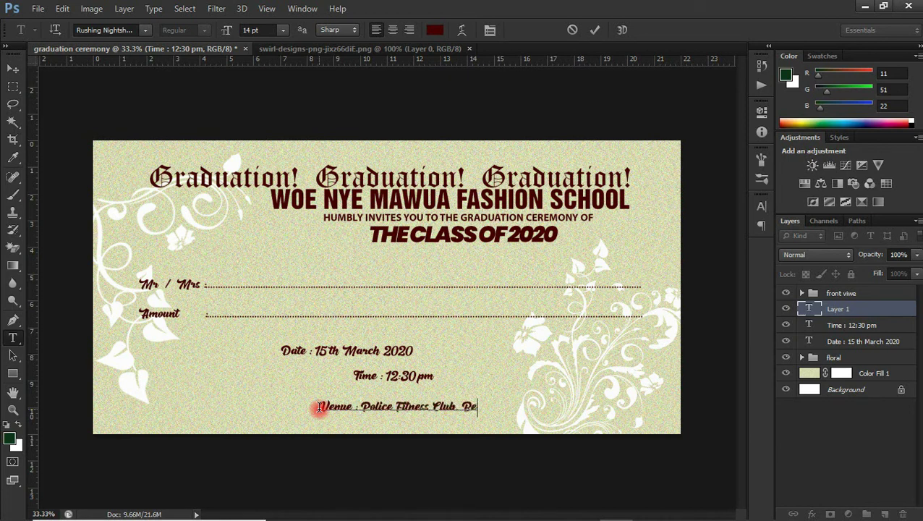
text(Police Headquatre)
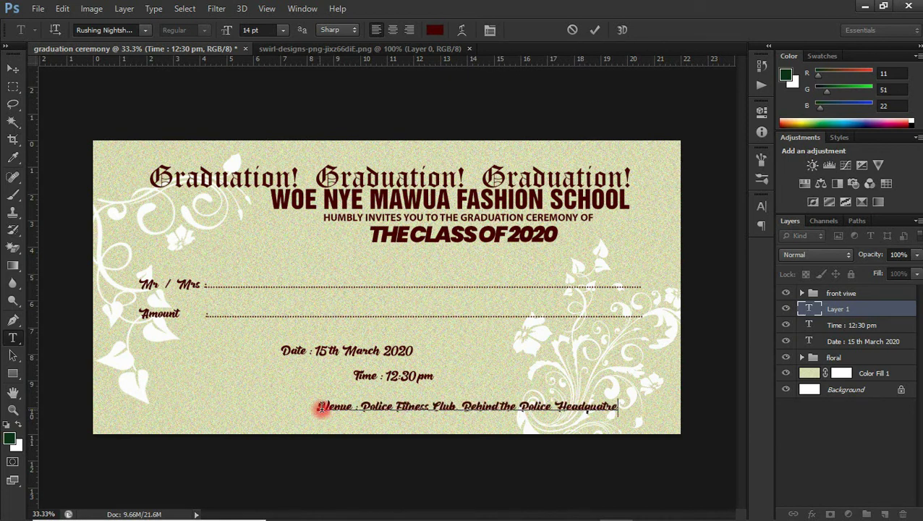
click(594, 30)
click(499, 363)
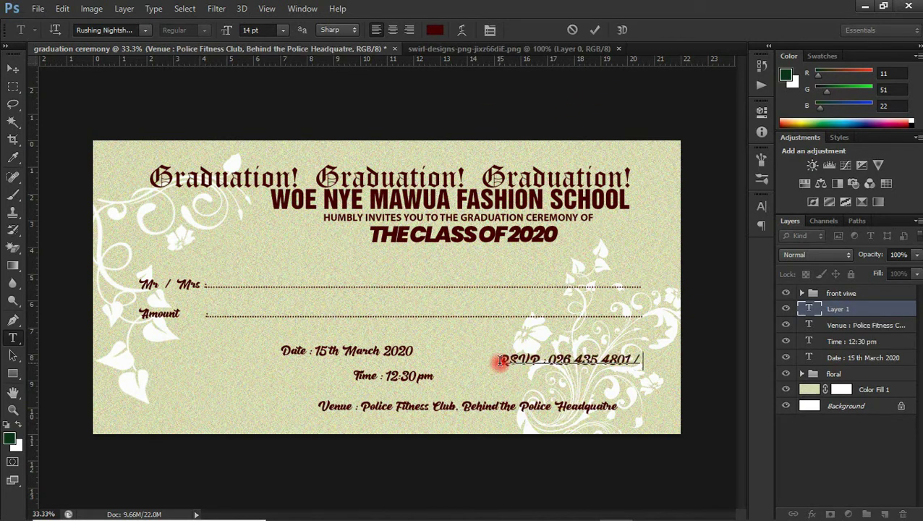
Step: Stack the Date, Time, Venue and RSVP lines one below another near the card's bottom
click(595, 30)
key(v)
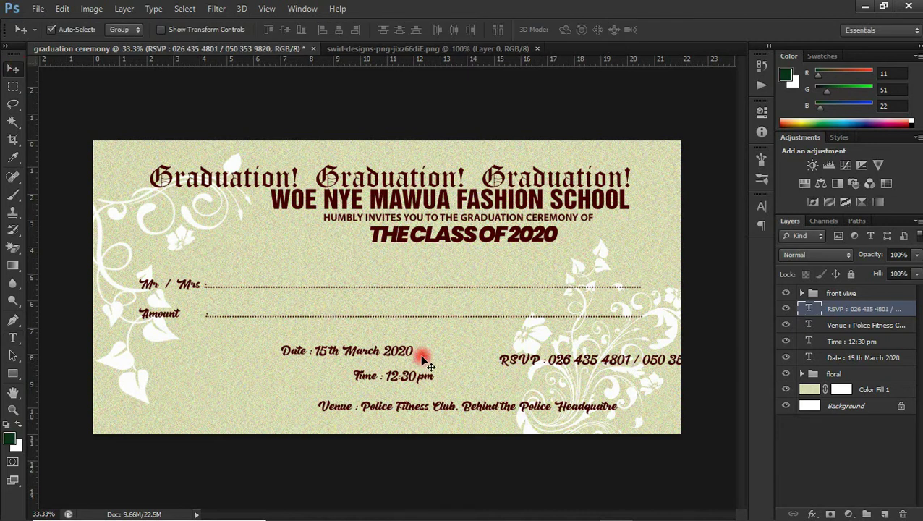
drag(402, 352, 449, 355)
drag(397, 377, 416, 429)
drag(405, 406, 405, 373)
drag(608, 360, 398, 384)
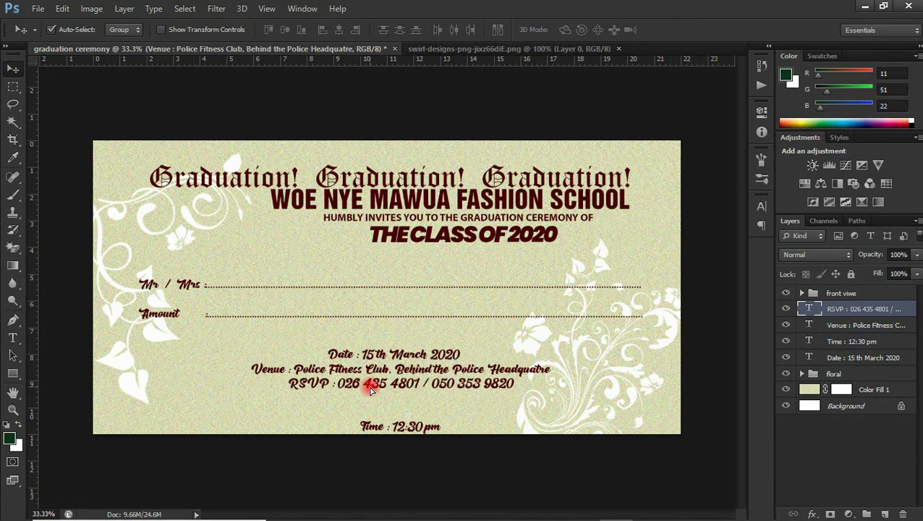
drag(412, 428, 388, 402)
Step: Centre the four detail lines horizontally and space them evenly
click(860, 308)
shift+click(861, 357)
click(338, 30)
click(399, 30)
click(761, 206)
click(661, 192)
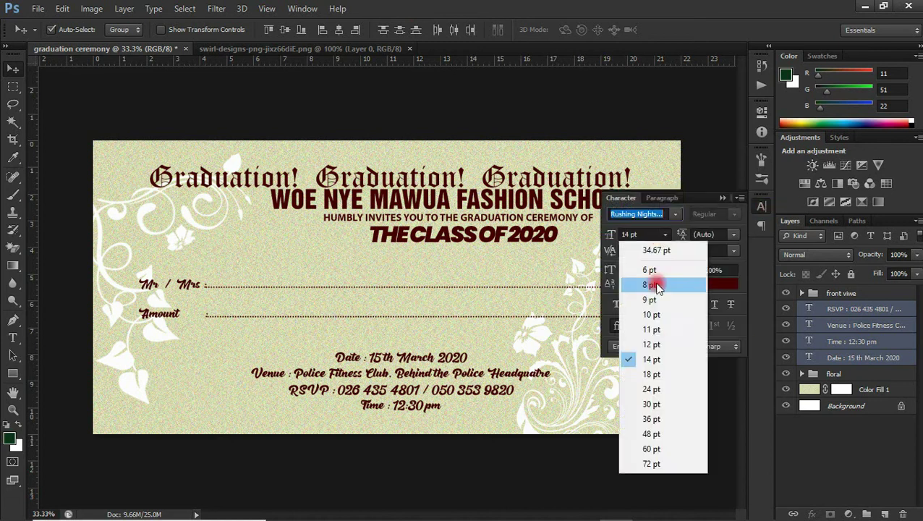
Step: Reduce the font size of the four event-detail lines and select the background fill alongside them
click(651, 338)
click(338, 30)
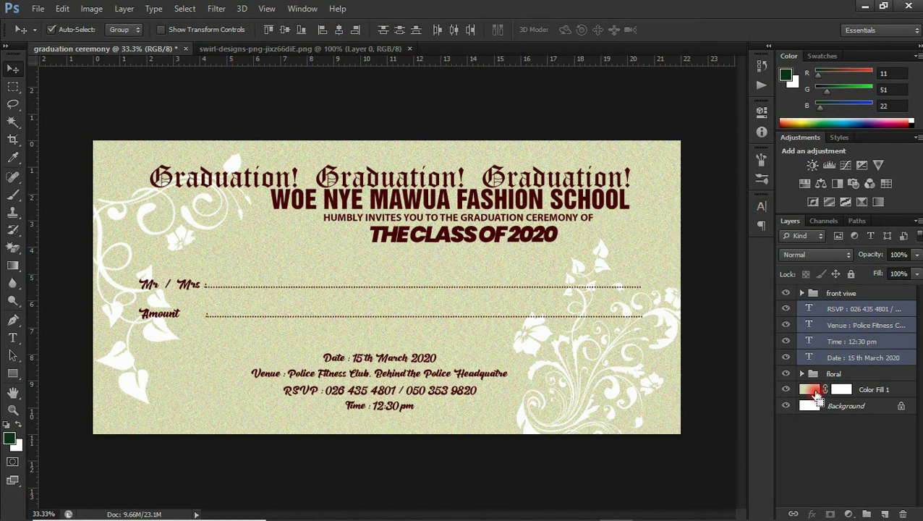
ctrl+click(839, 390)
Step: Group the event-detail text layers and name the group 'date of event'
key(ctrl+g)
double_click(839, 308)
text(w)
text(ate of event)
key(Return)
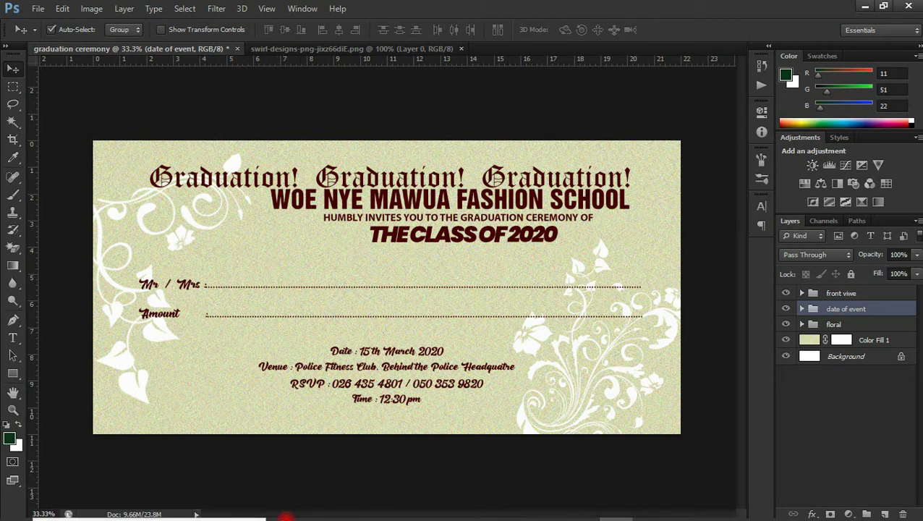
Step: Place Academic-Hat-PNG-Picture.png on the card, scaled down and moved up beside the heading
click(316, 507)
drag(446, 172, 239, 253)
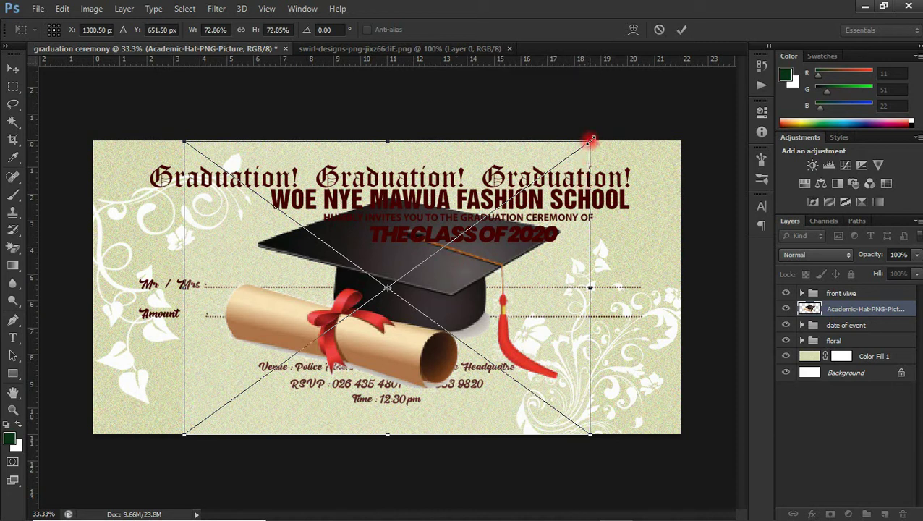
drag(590, 139, 325, 338)
key(ctrl+z)
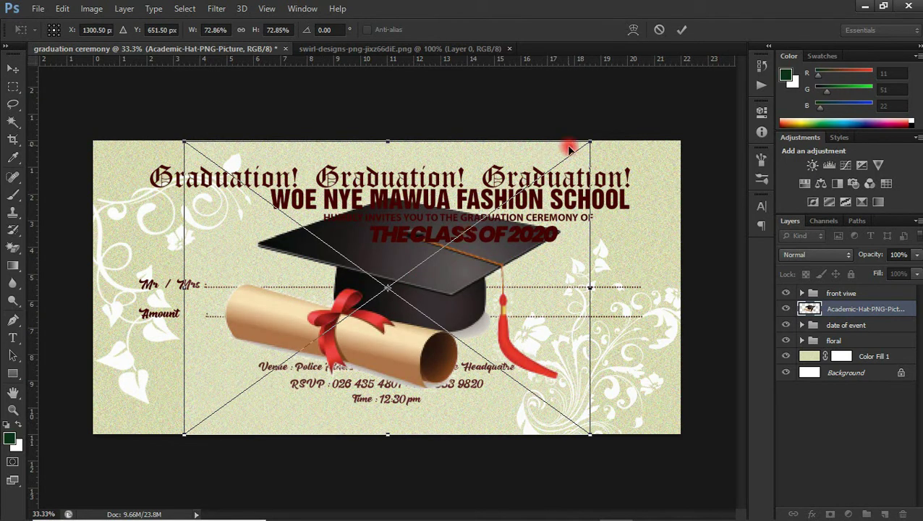
drag(590, 142, 318, 338)
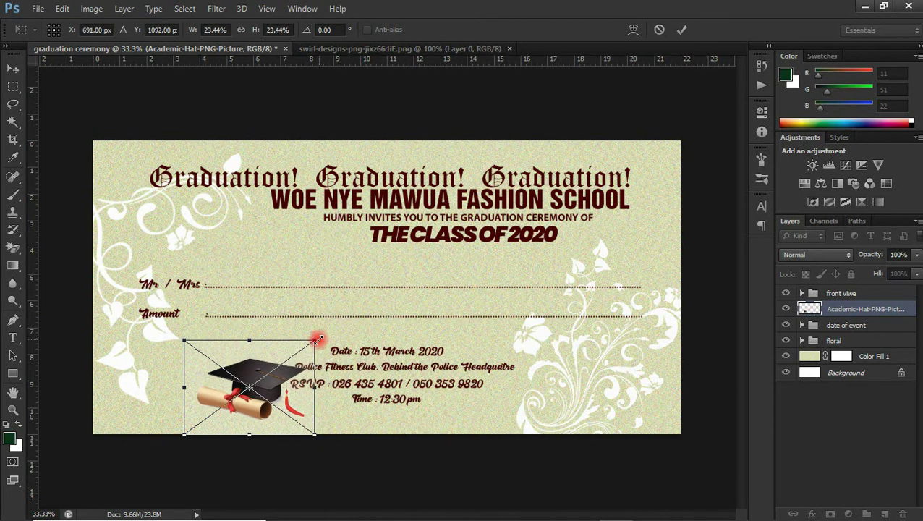
drag(264, 360, 248, 203)
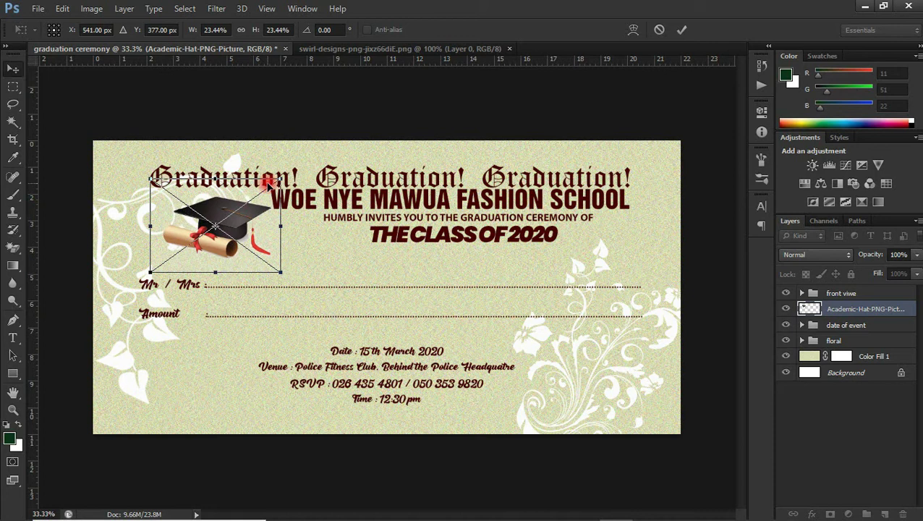
key(Return)
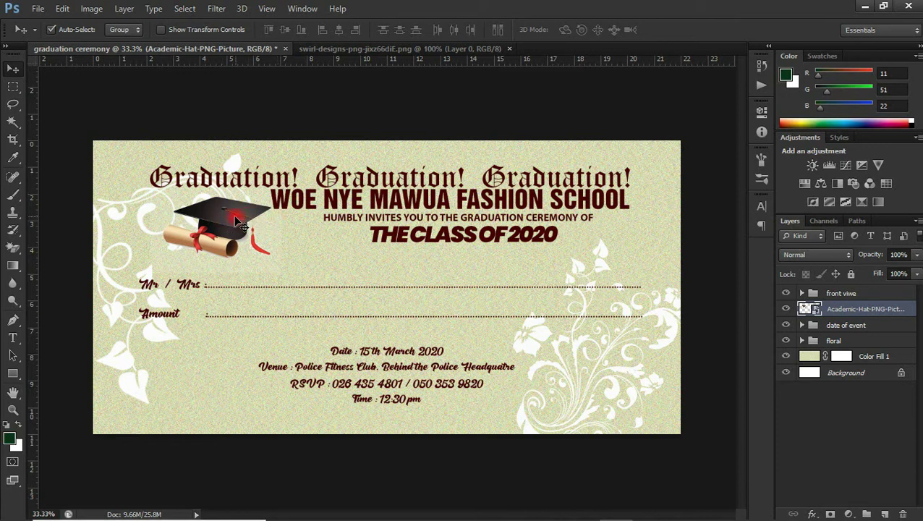
Step: Fine-tune the graduation cap's horizontal position beside the school name
drag(232, 216, 185, 217)
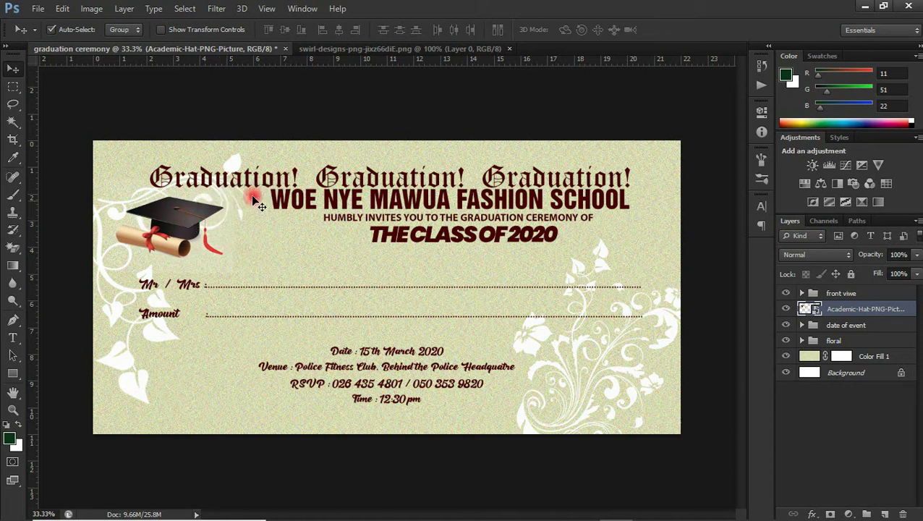
drag(186, 222, 217, 225)
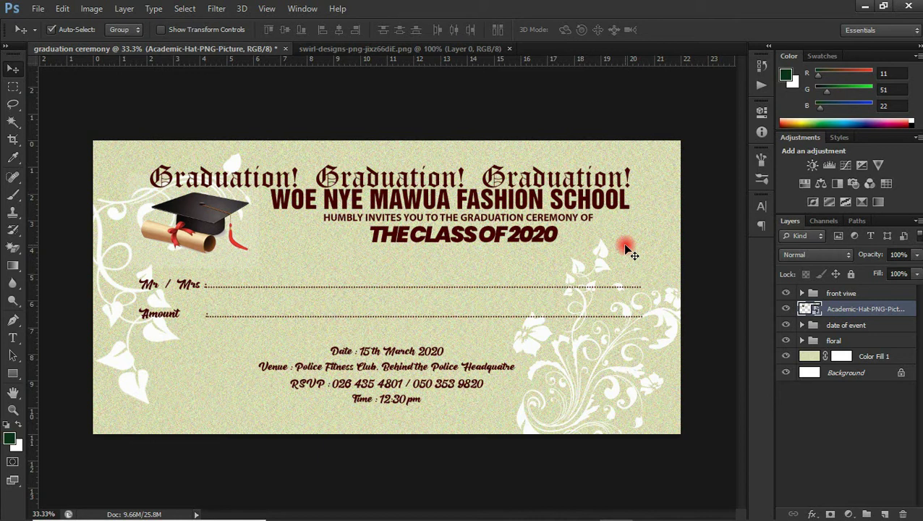
click(519, 224)
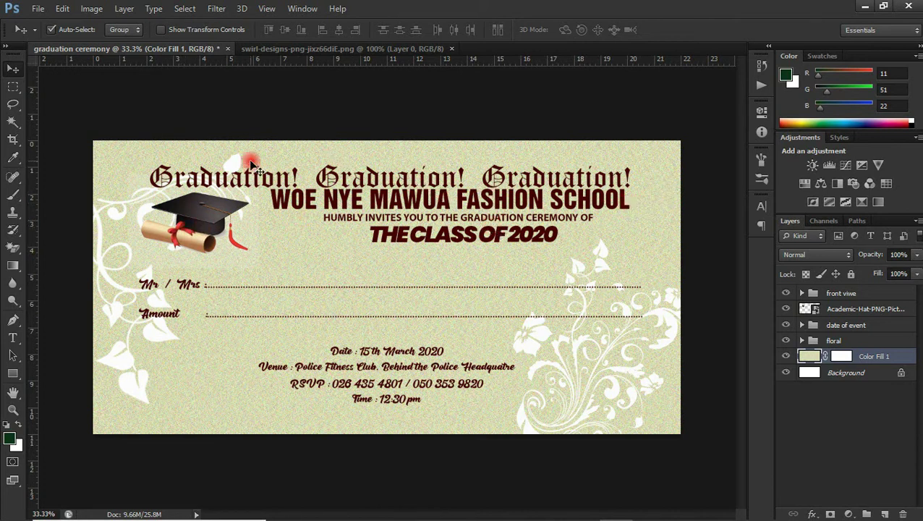
drag(222, 220, 231, 219)
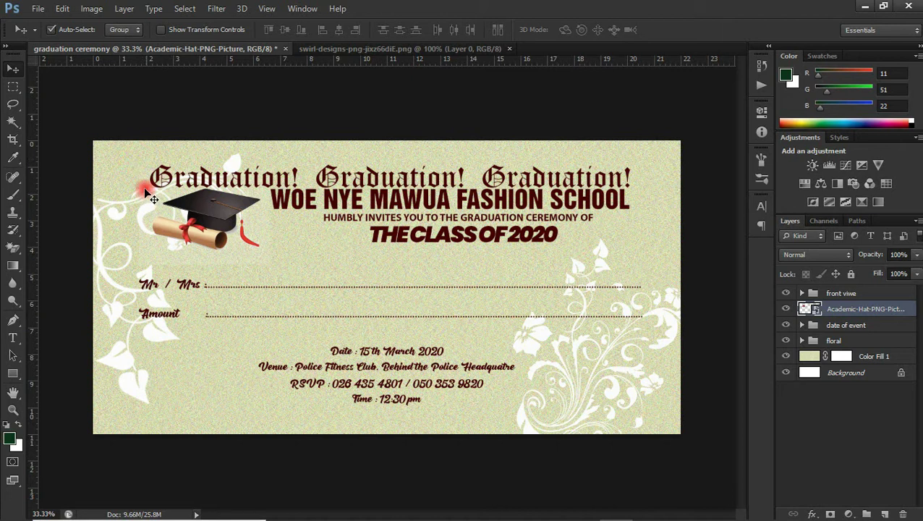
Step: Draw a rounded rectangle spanning the whole card
click(12, 373)
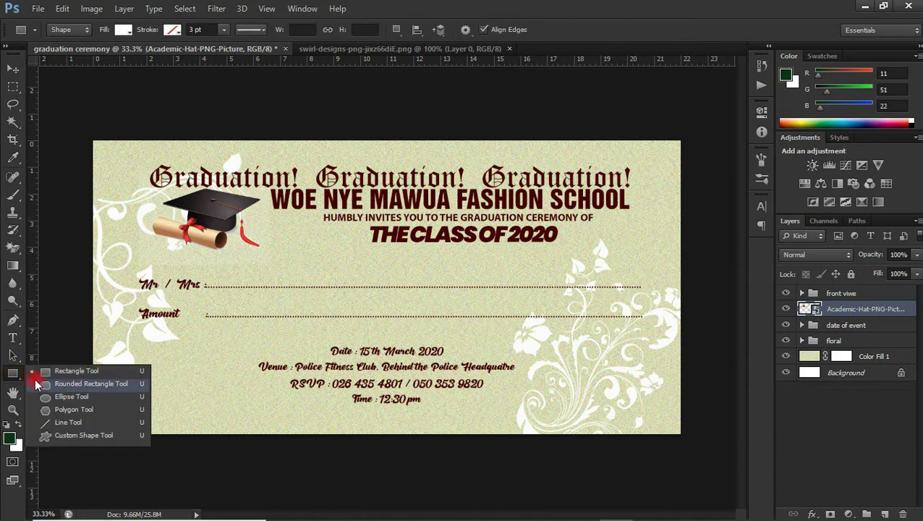
click(43, 384)
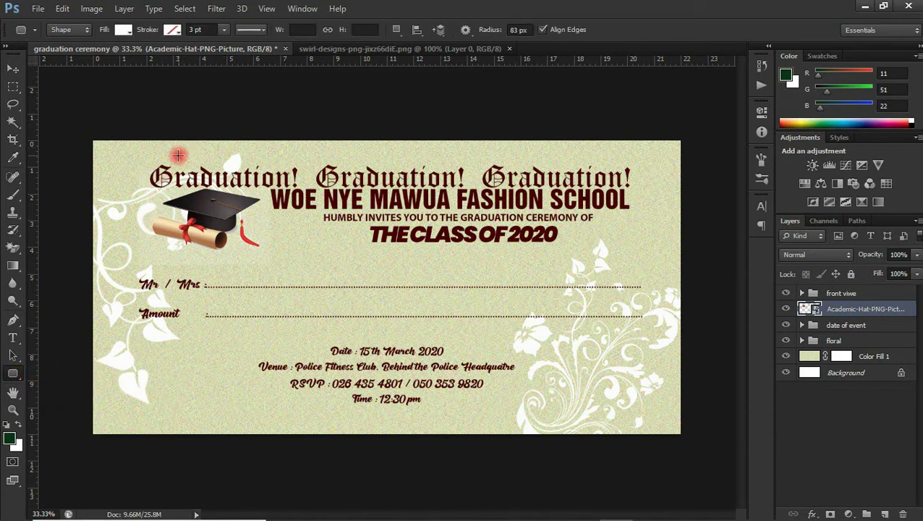
drag(114, 159, 676, 429)
drag(676, 429, 675, 429)
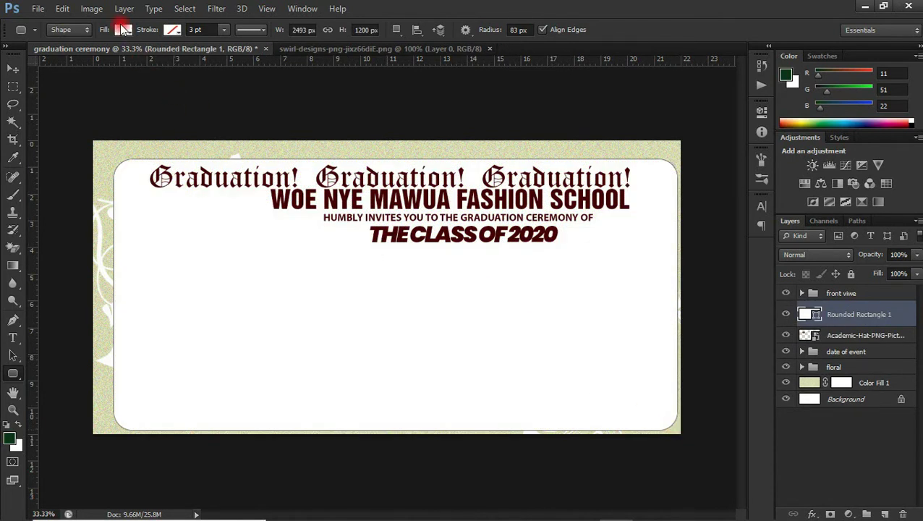
Step: Give the rounded rectangle no fill and a dark red outline
click(121, 29)
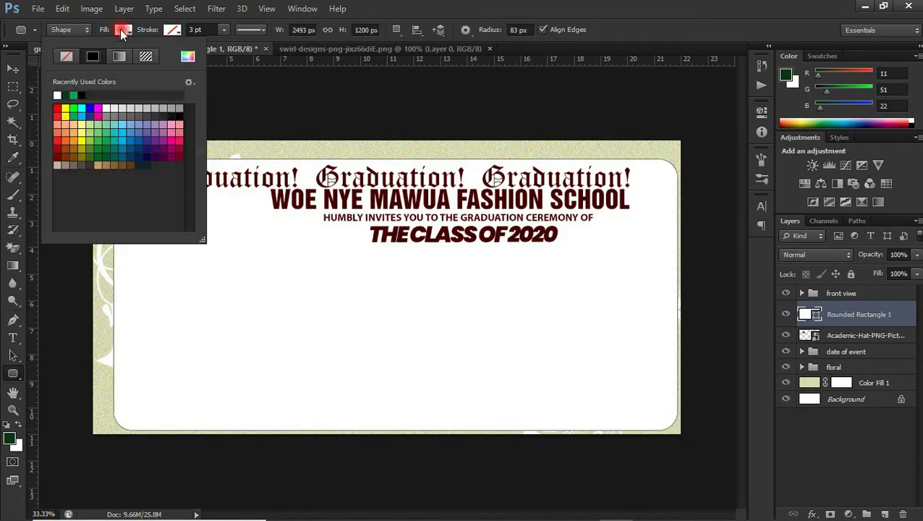
click(64, 57)
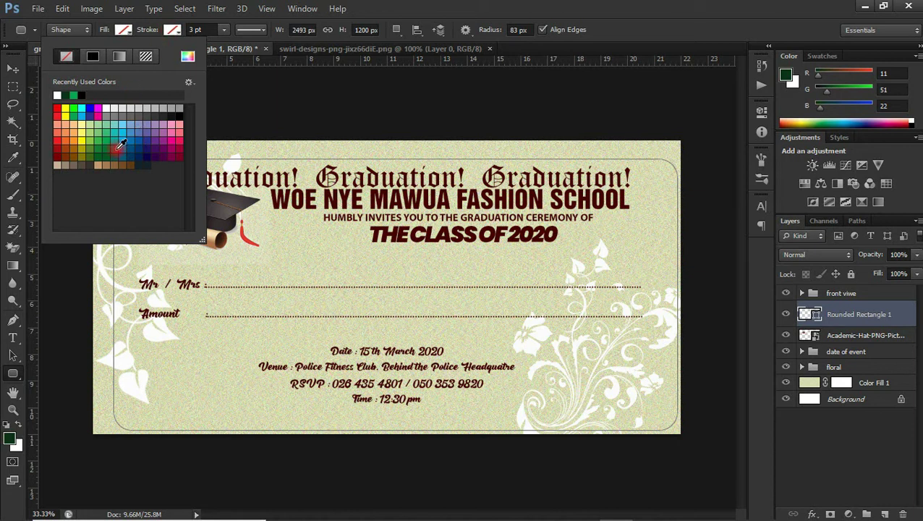
click(58, 155)
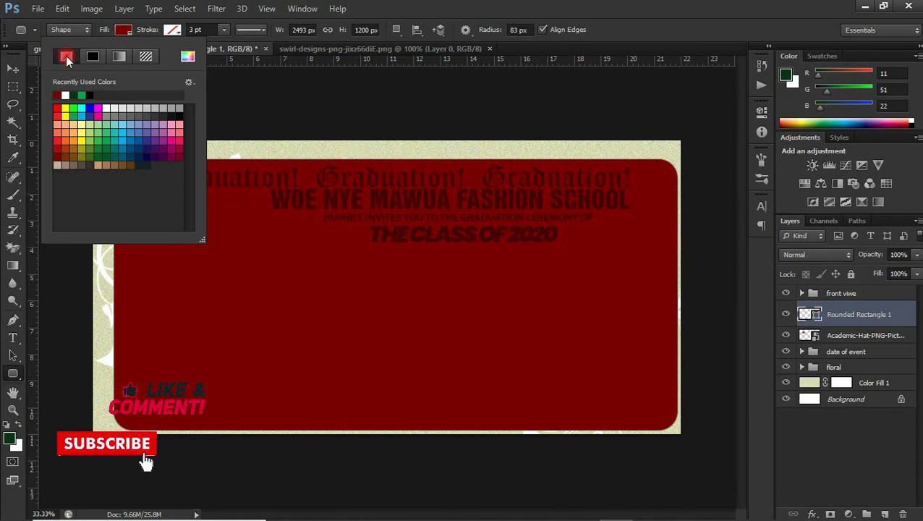
click(66, 57)
click(171, 30)
click(171, 32)
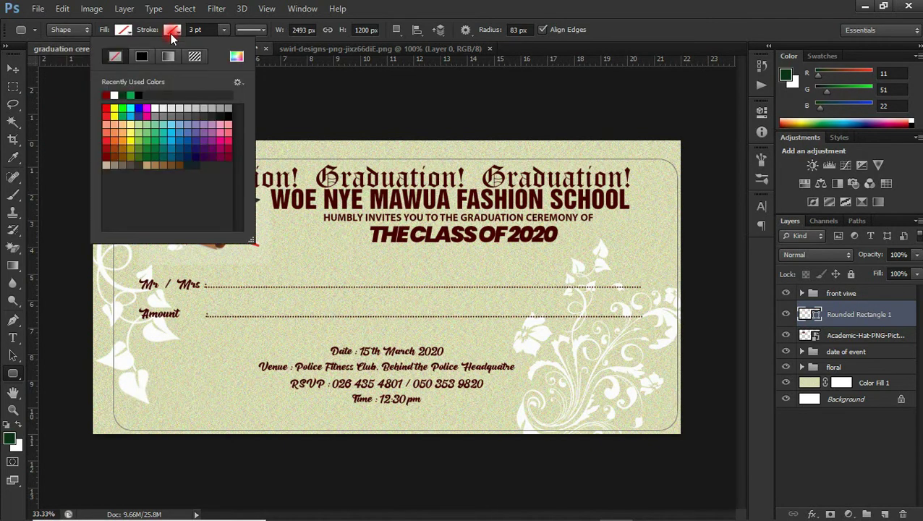
click(107, 95)
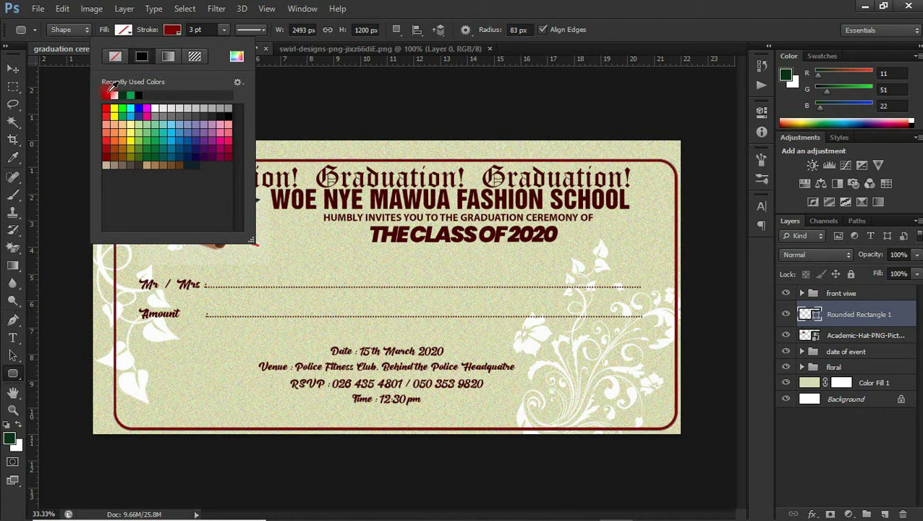
click(13, 67)
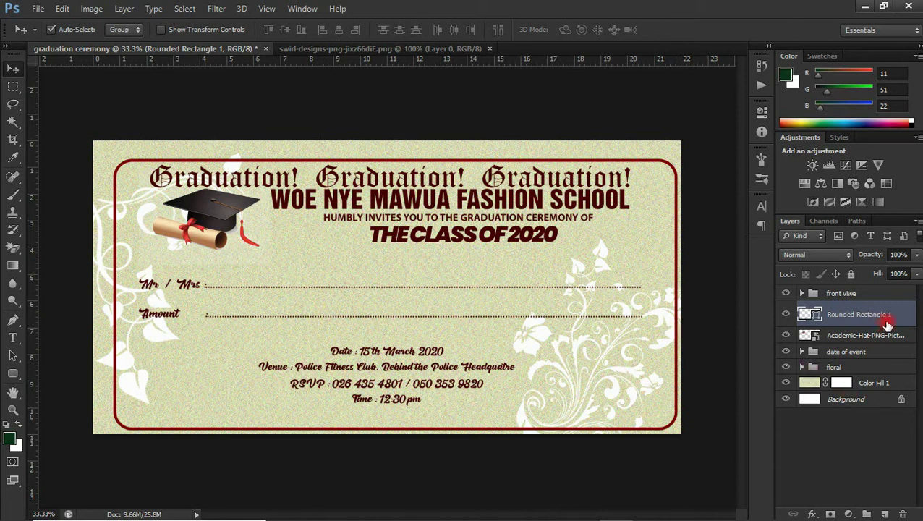
Step: Align Rounded Rectangle 1 with Color Fill 1 on horizontal and vertical centres, then deselect the layers
ctrl+click(867, 385)
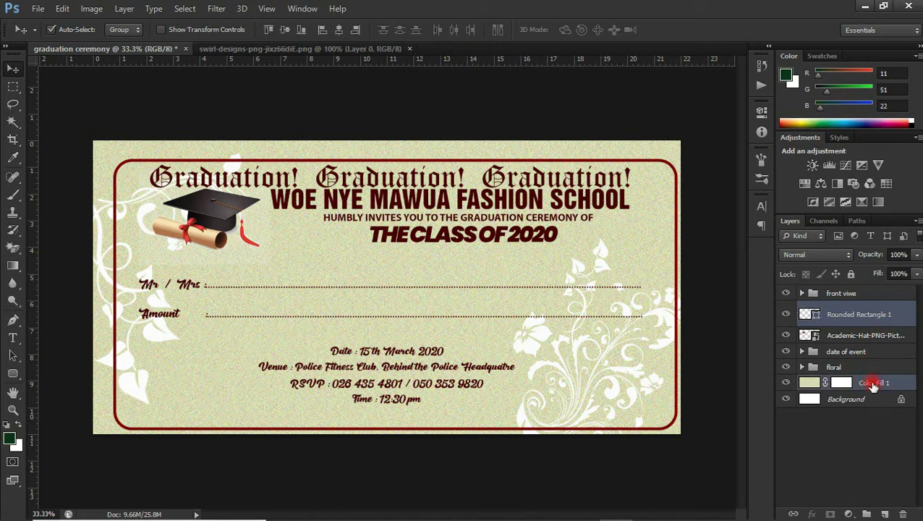
click(337, 32)
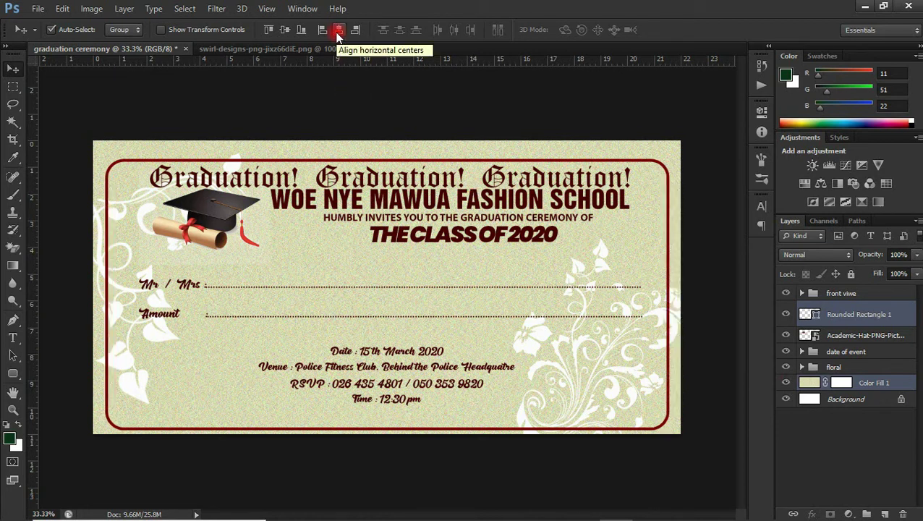
click(282, 31)
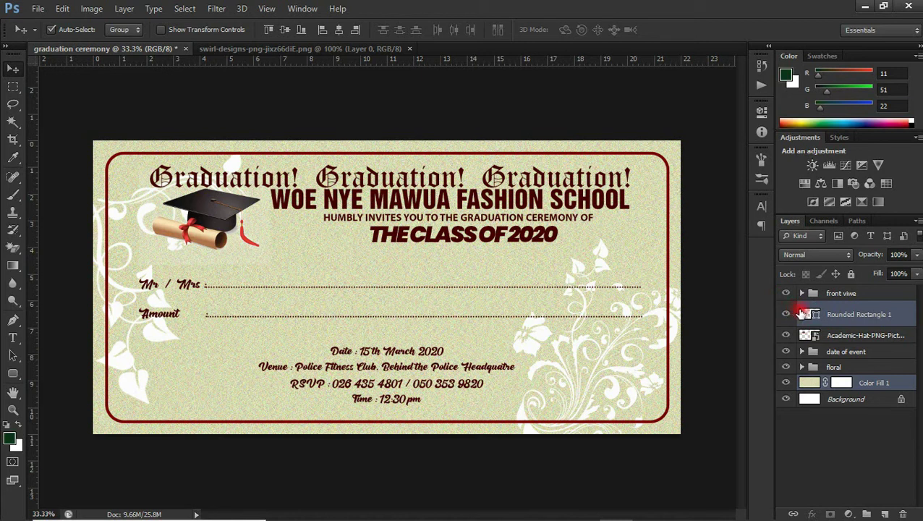
click(795, 314)
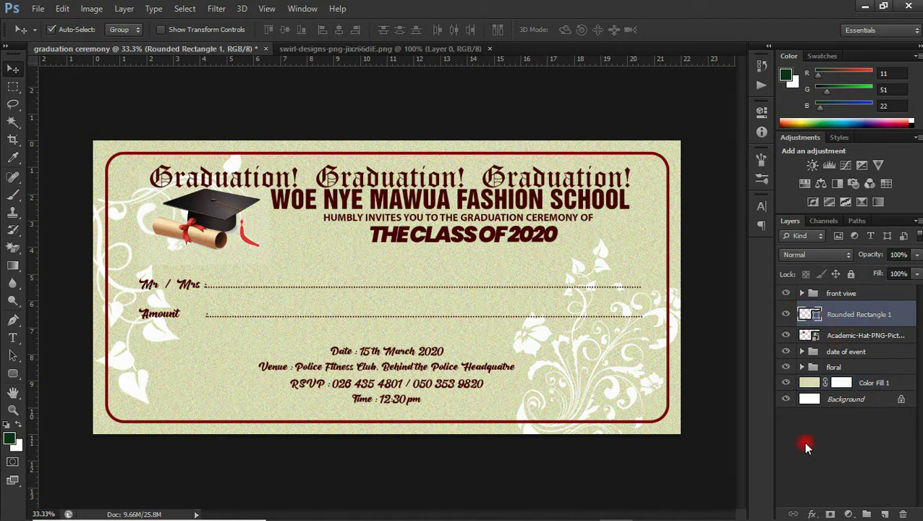
click(838, 407)
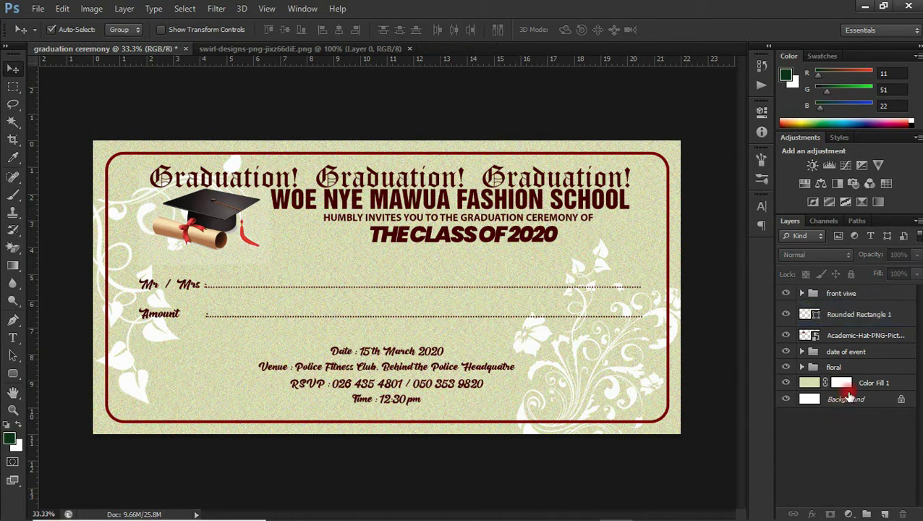